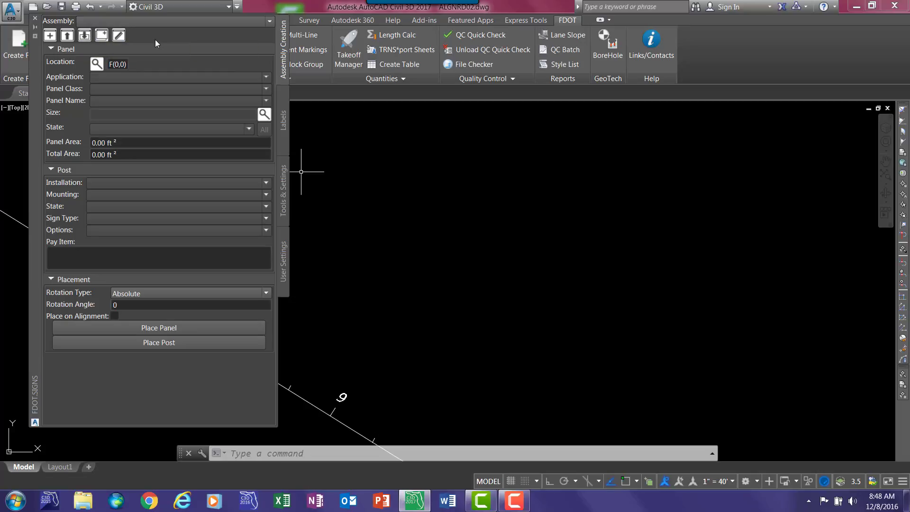
- Create a new sign assembly named Stop-001 with Left justification and confirm the assembly settings
click(49, 37)
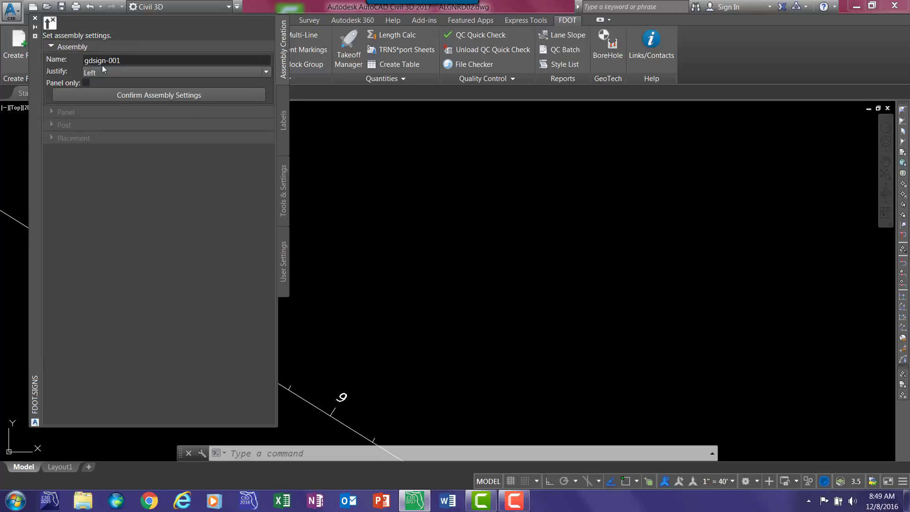
click(130, 60)
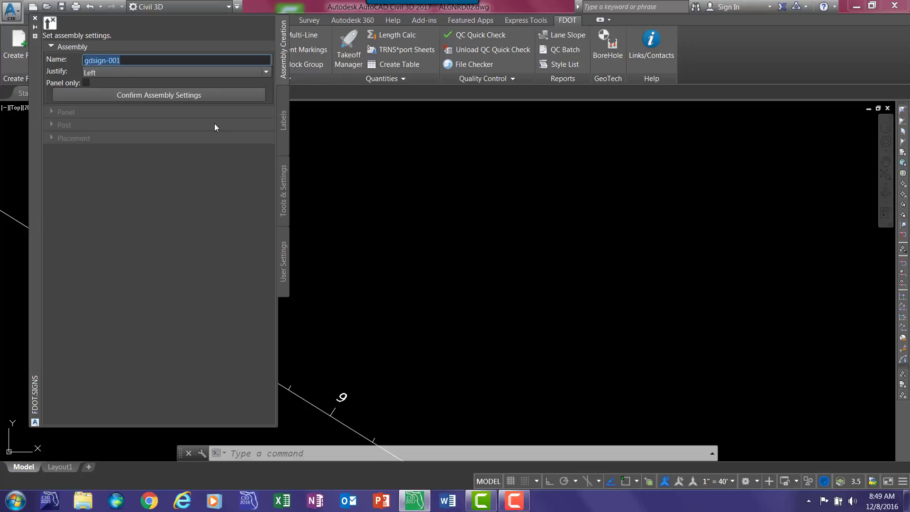
text(Stop)
key(Return)
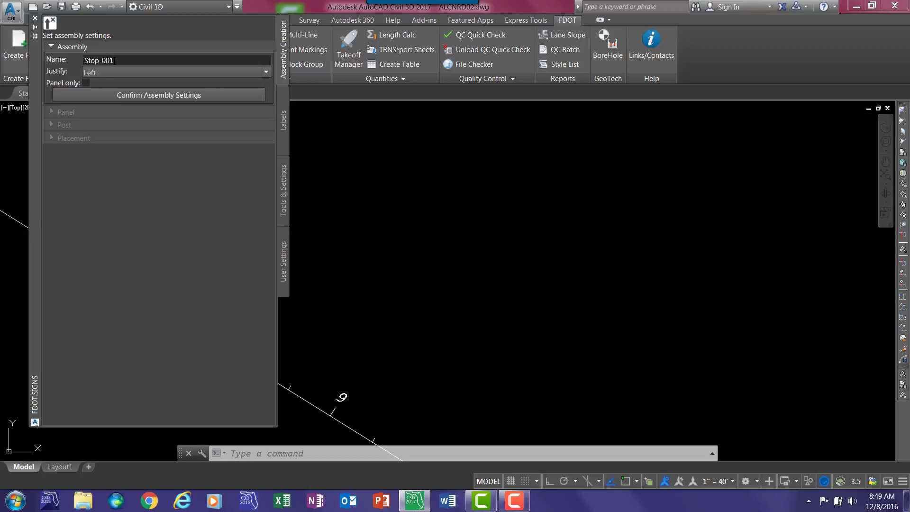
click(133, 73)
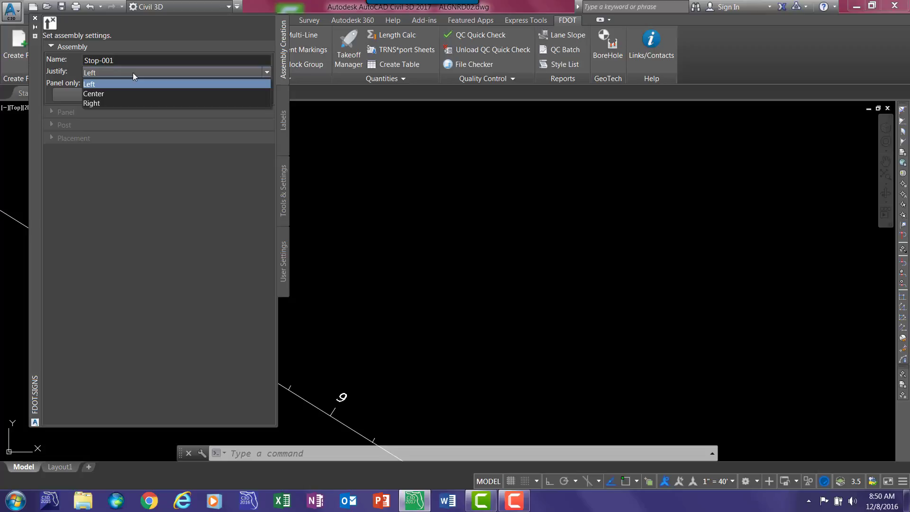
click(112, 137)
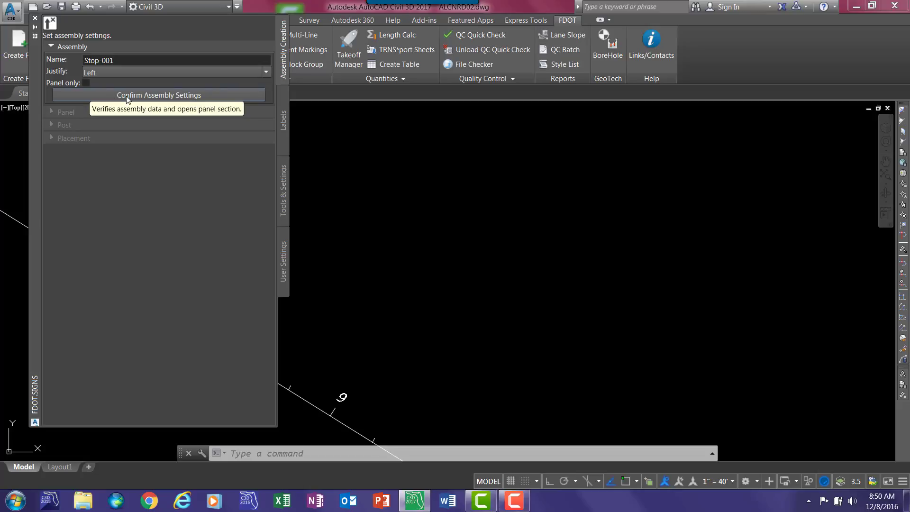
click(127, 96)
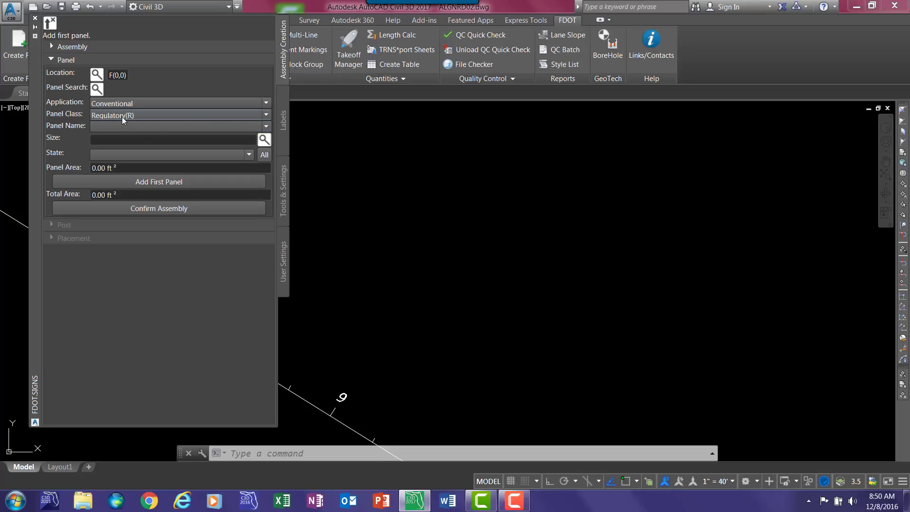
- Choose the Conventional Regulatory(R) panel R1-1 and set its size to 30"x30"
click(155, 104)
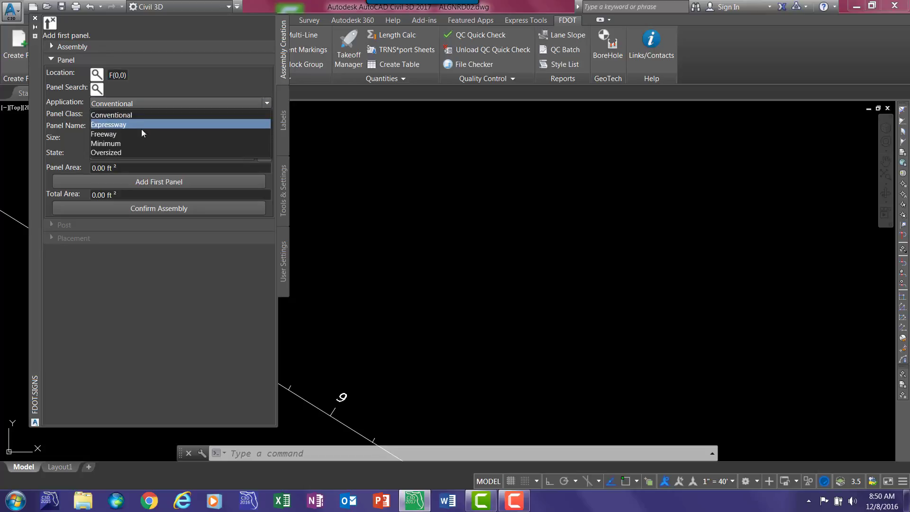
click(152, 89)
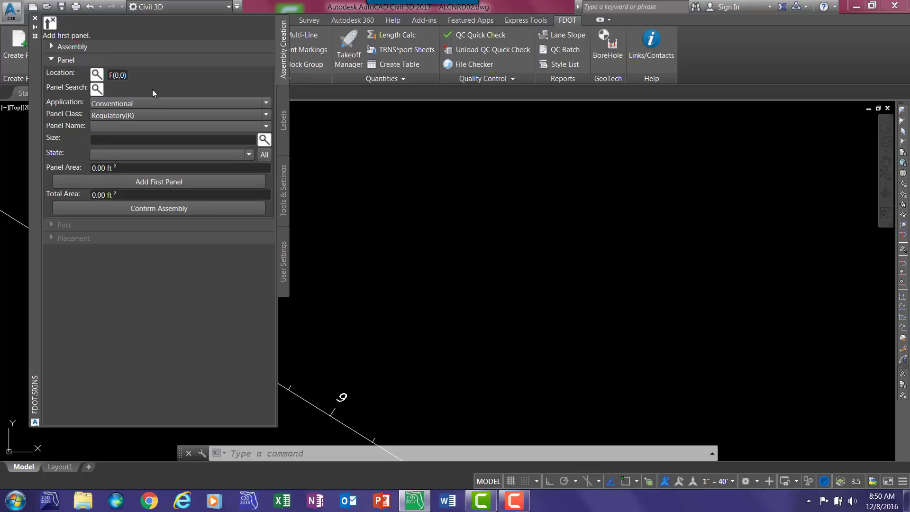
click(128, 129)
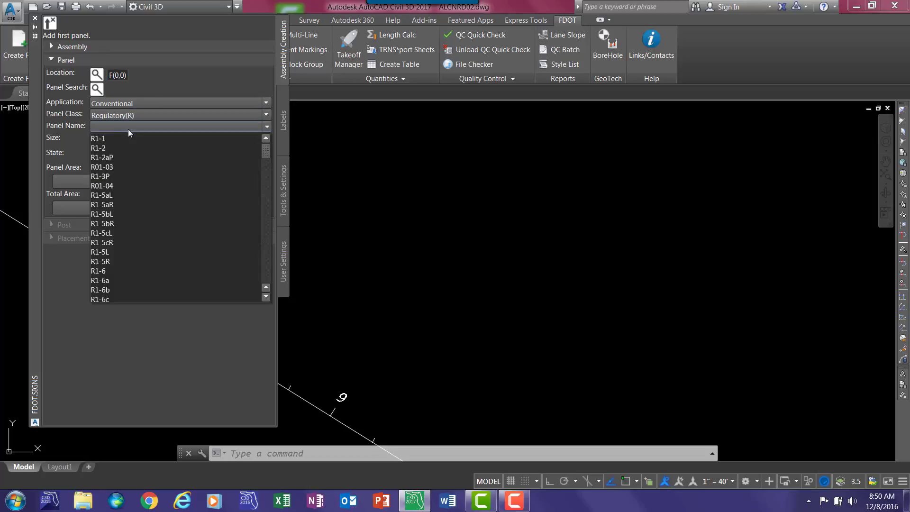
click(101, 139)
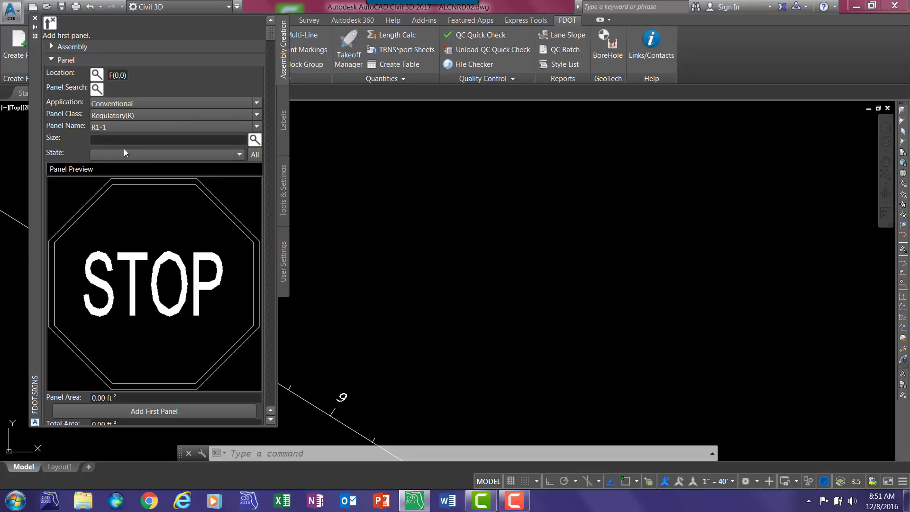
click(255, 140)
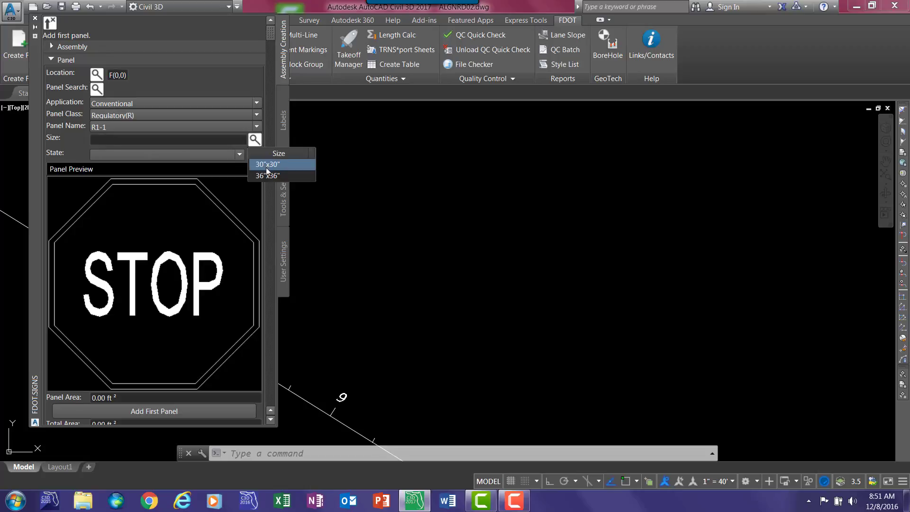
click(266, 165)
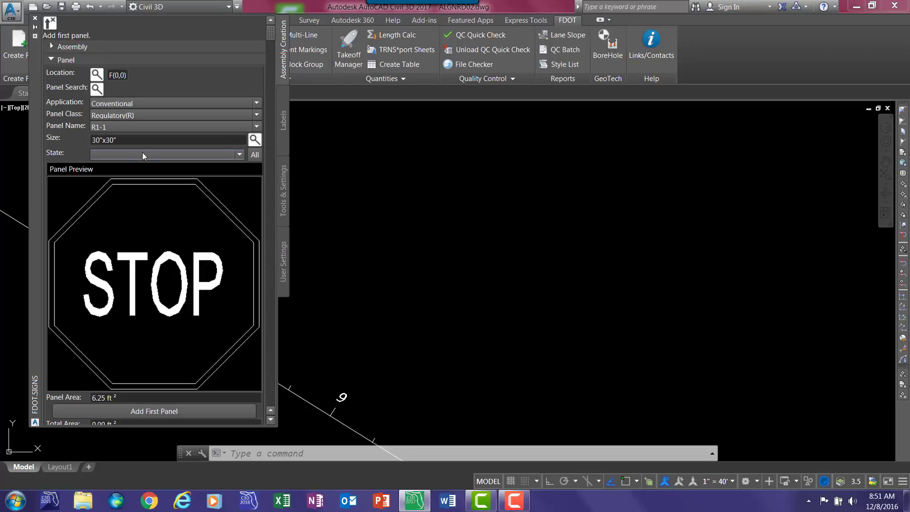
- Add the stop panel in the Proposed state as the first panel and confirm the assembly
click(174, 154)
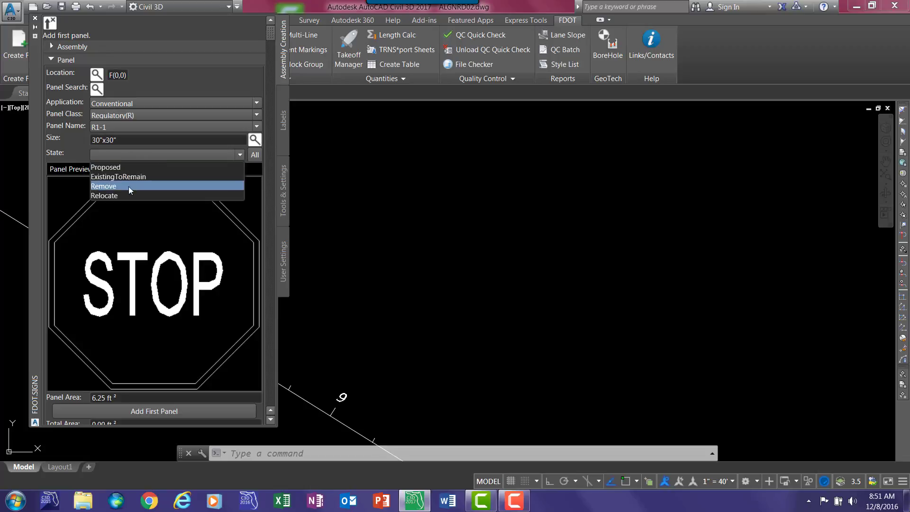
click(104, 168)
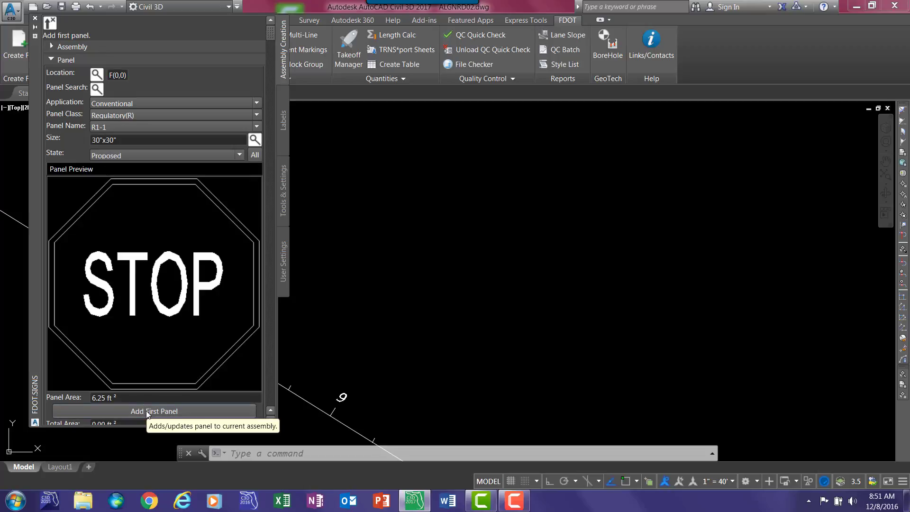
click(181, 411)
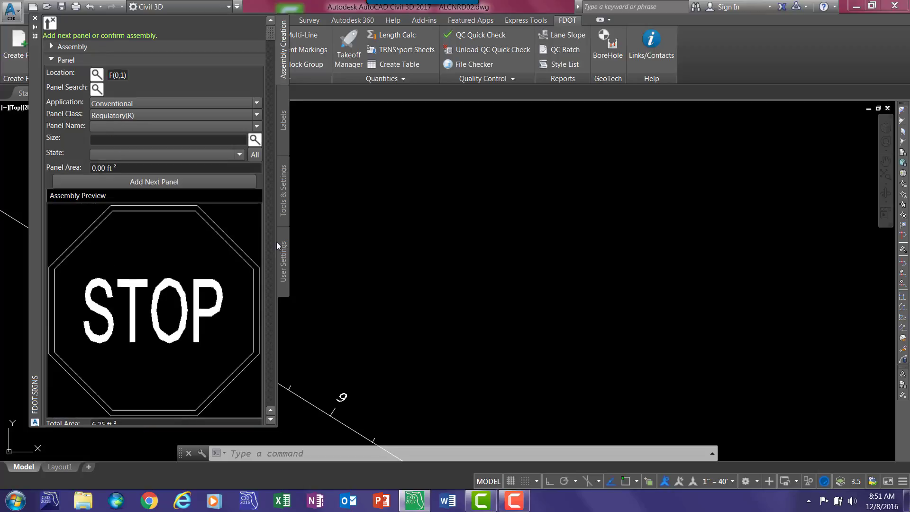
scroll(272, 183, down, 2)
scroll(273, 271, down, 1)
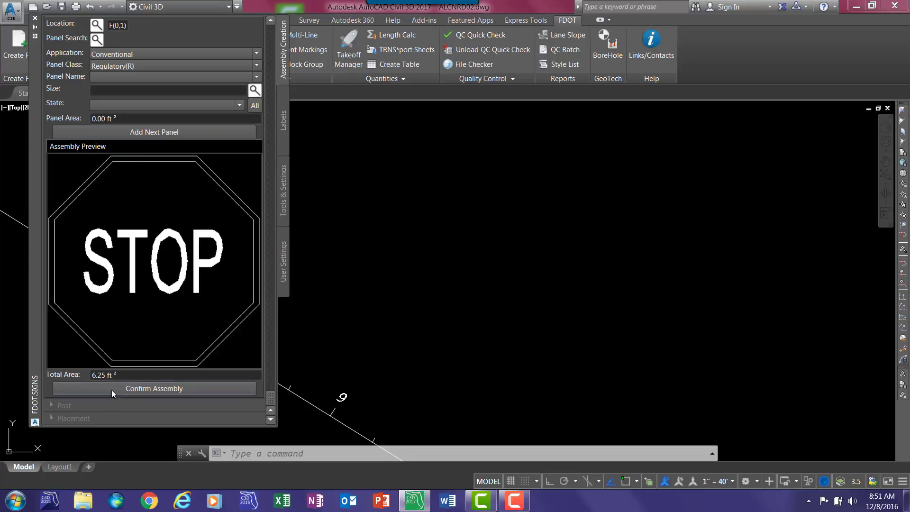
click(142, 389)
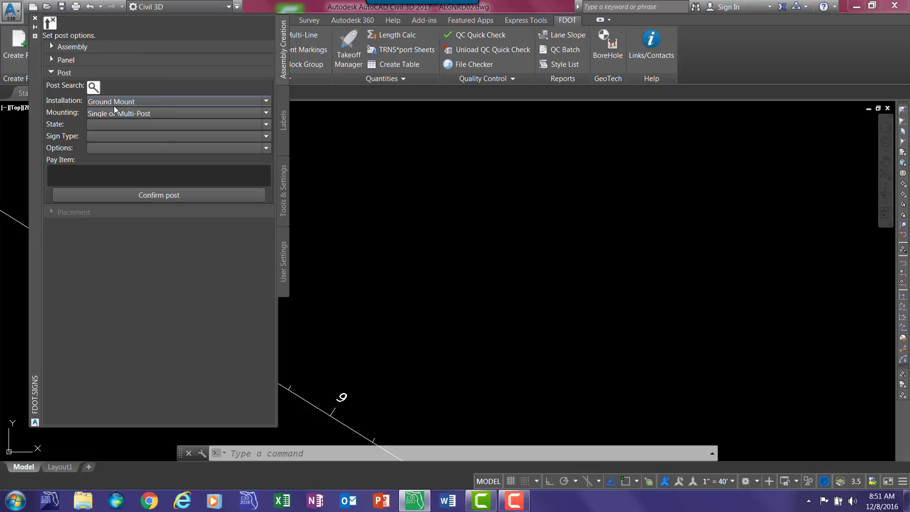
- Configure the post with Ground Mount installation, Single or Multi-Post mounting and the Proposed state
click(159, 101)
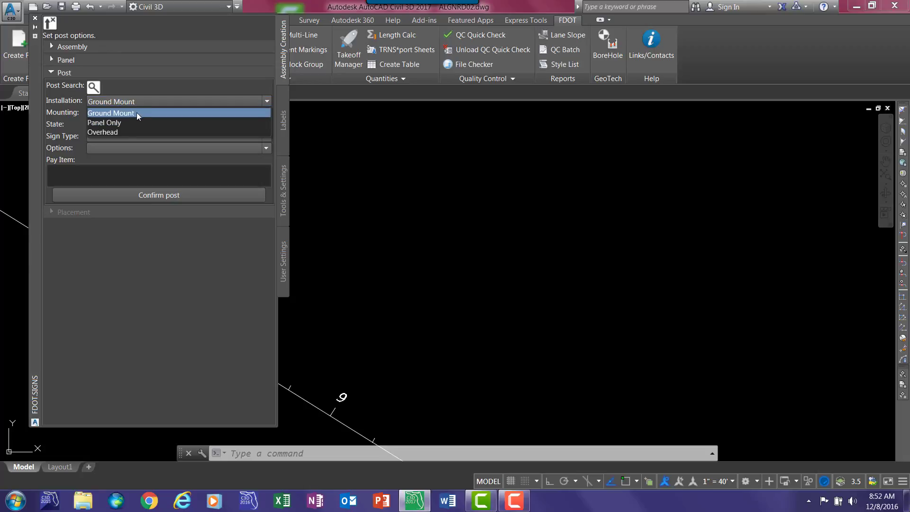
click(136, 112)
click(210, 114)
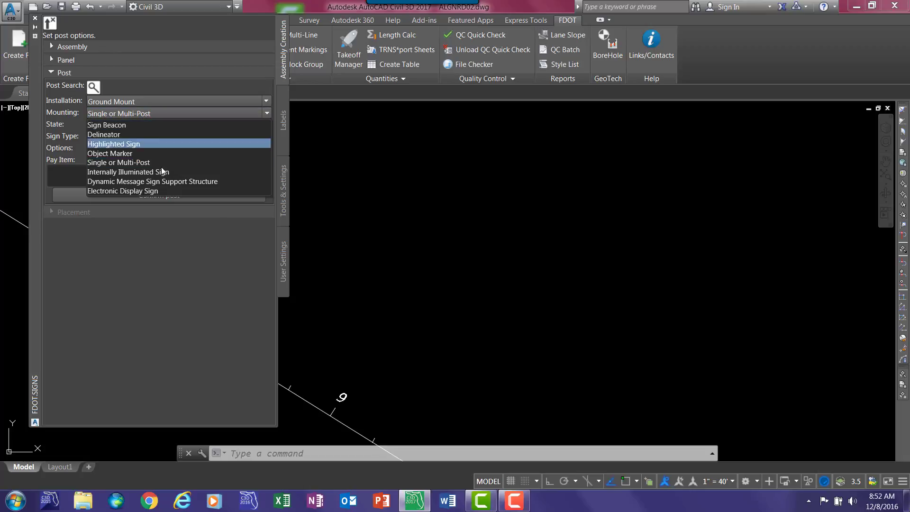
click(149, 117)
click(140, 125)
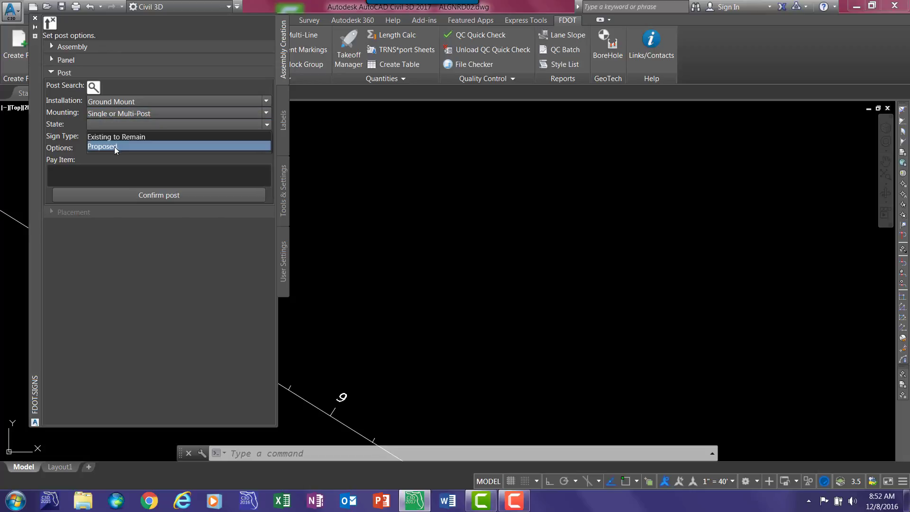
click(113, 147)
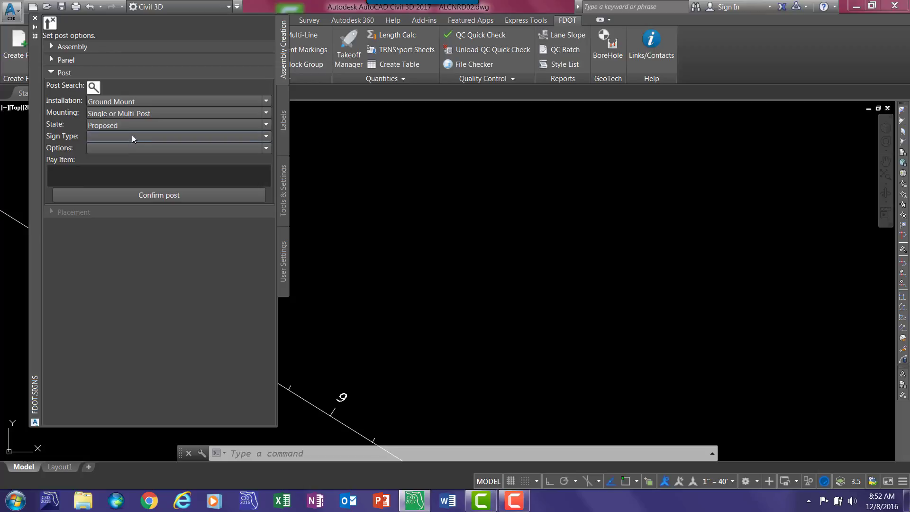
- Set the post's sign type to Furnish and Install Ground Mount with the 1 Sided option, and confirm the post
click(132, 137)
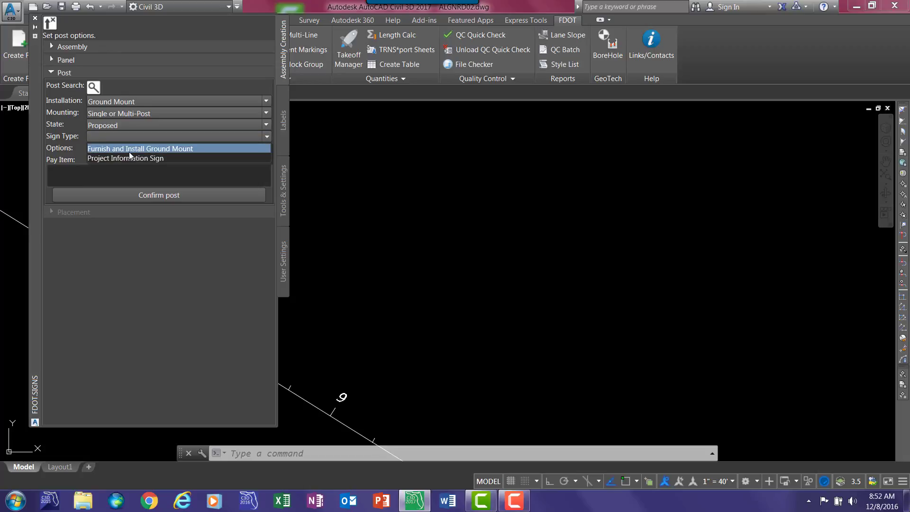
click(128, 151)
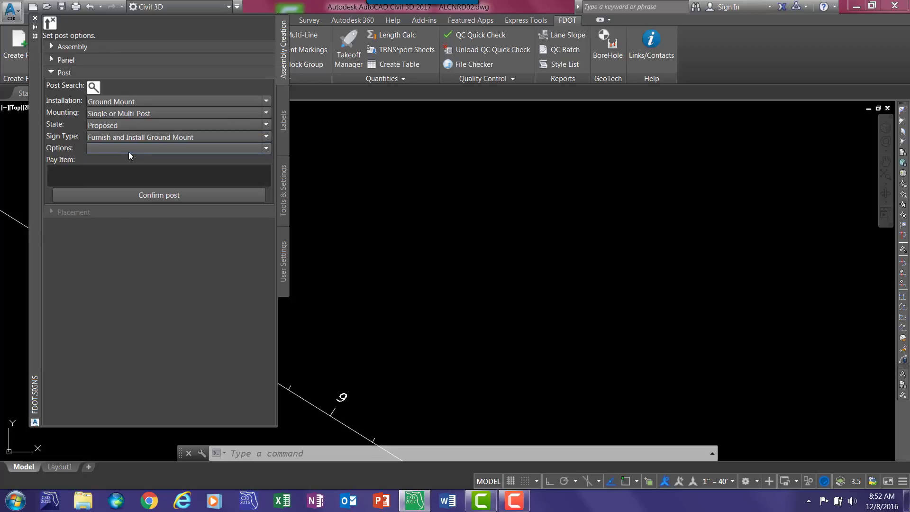
click(127, 150)
click(137, 160)
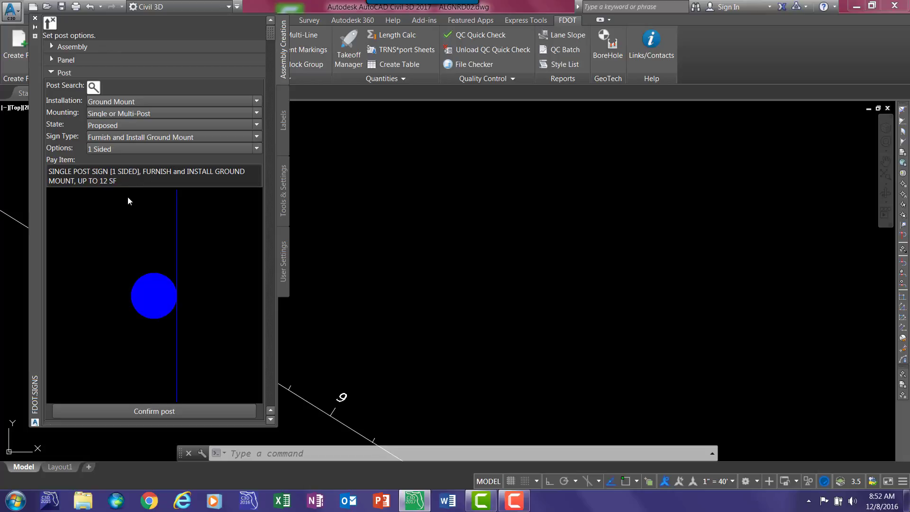
scroll(127, 197, down, 1)
click(155, 403)
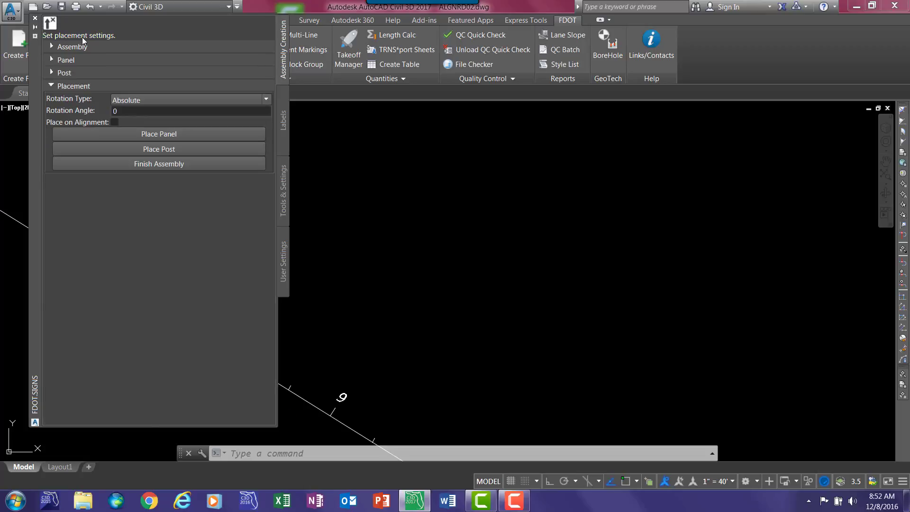
- Place the stop panel on the alignment with Relative rotation, at about station 9+45.90 and offset -67.86
click(164, 105)
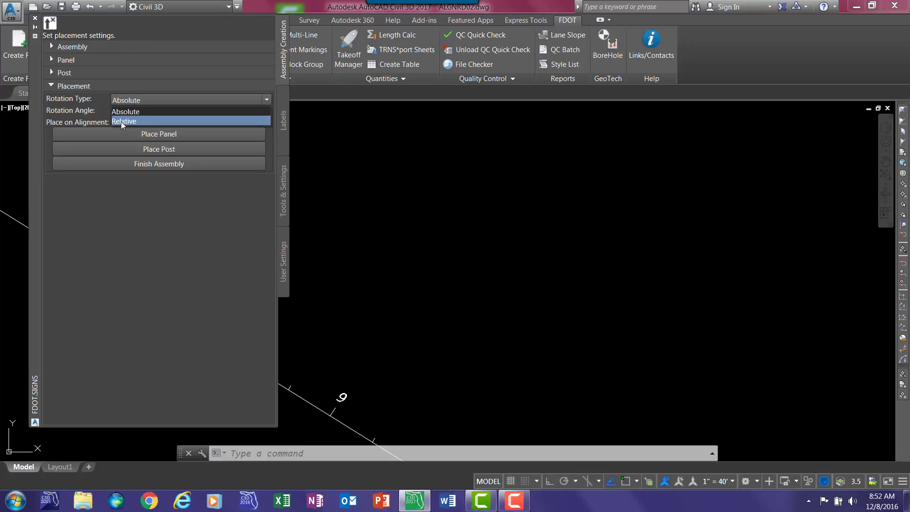
click(122, 121)
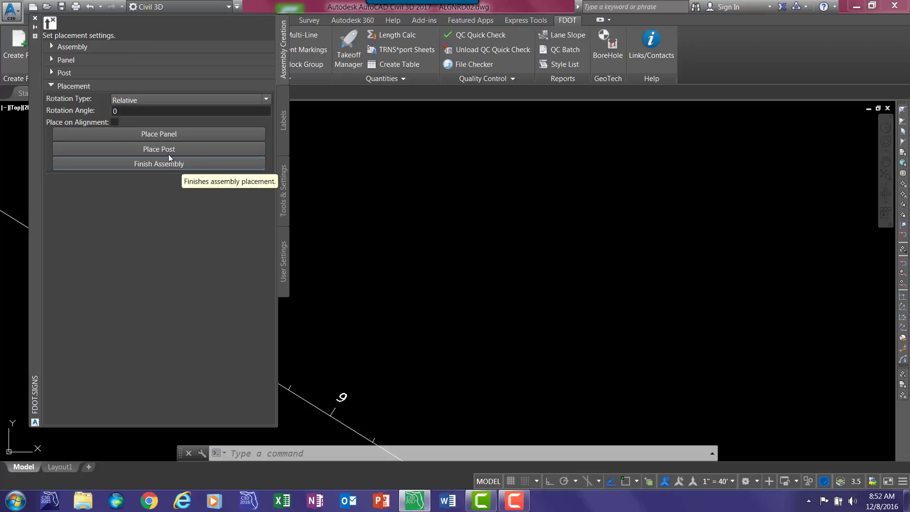
click(114, 122)
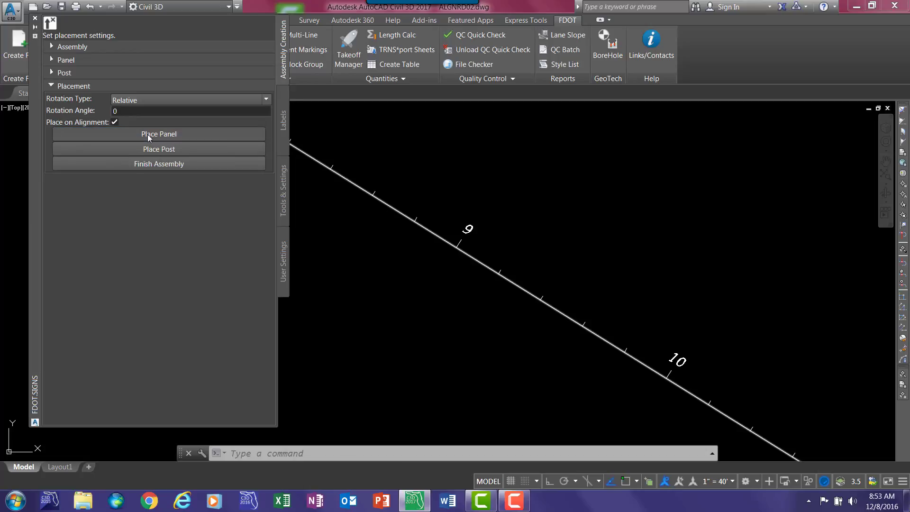
click(148, 136)
click(494, 268)
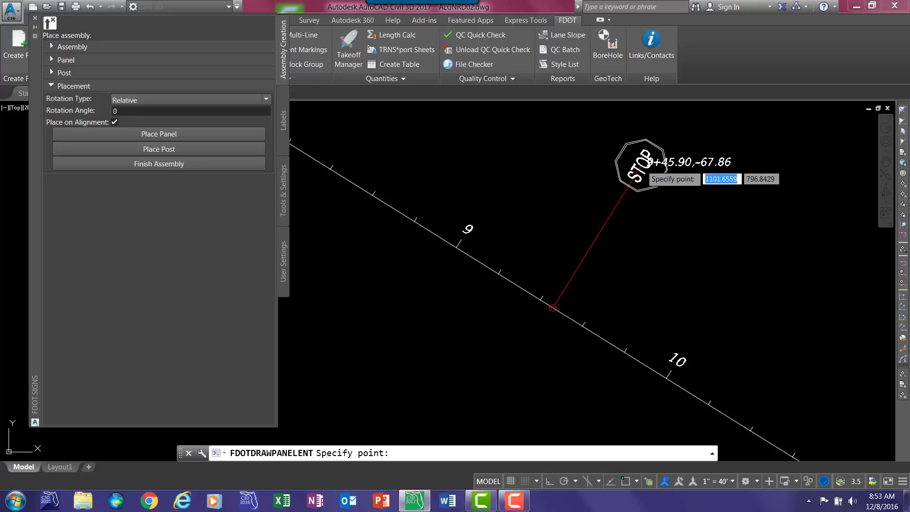
click(641, 165)
- Place the post relative to the alignment by station offset, at station 1000 and offset -75
click(166, 150)
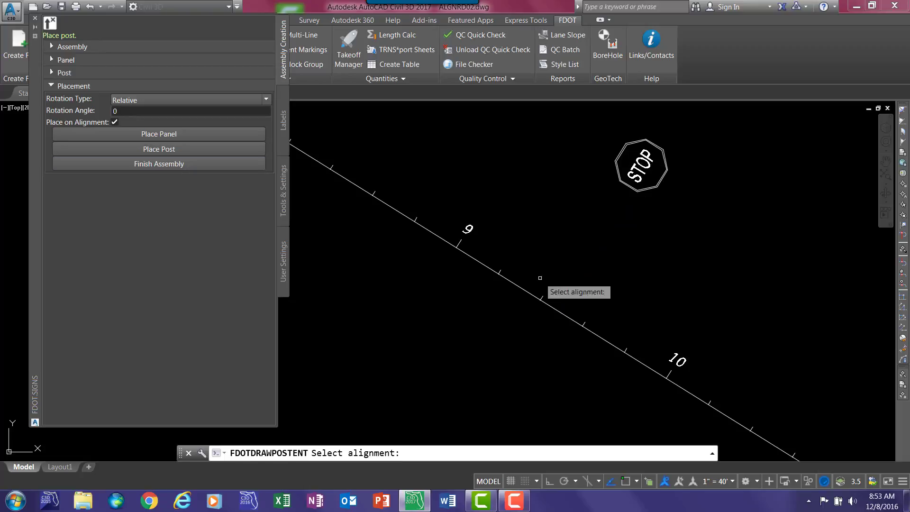
click(571, 313)
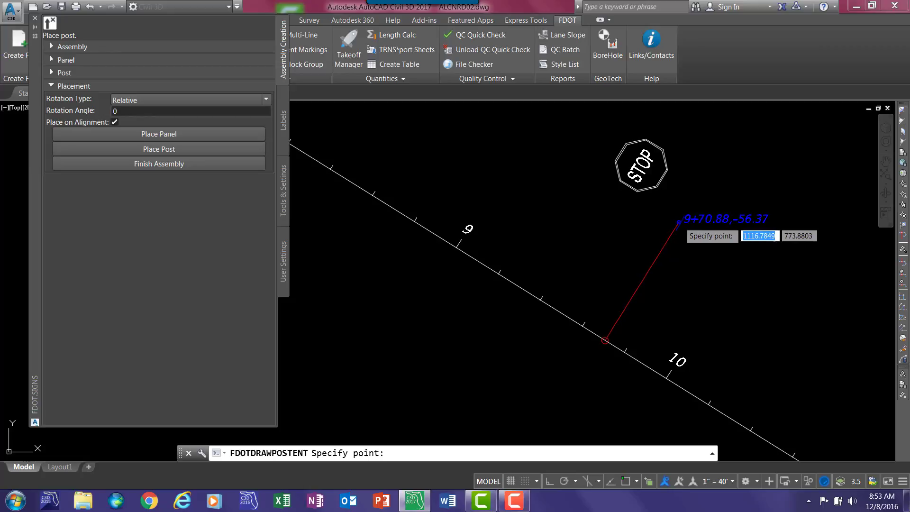
click(903, 235)
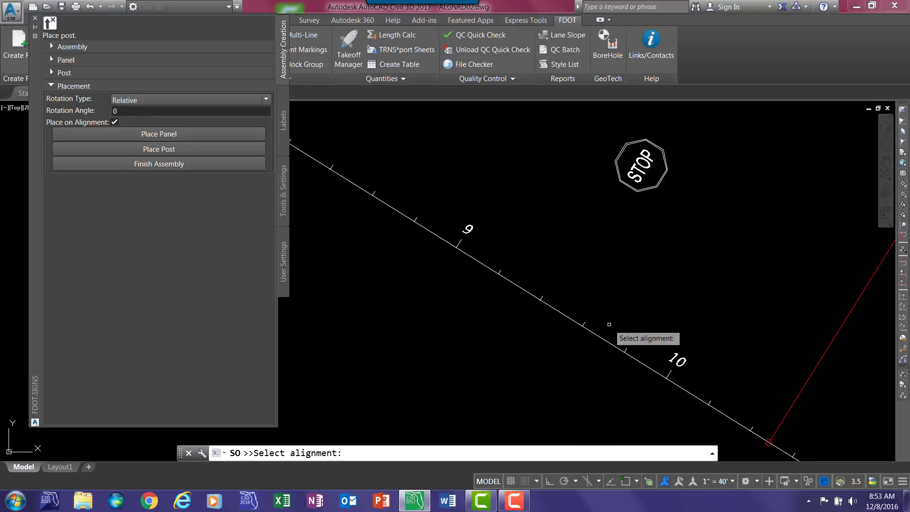
click(600, 337)
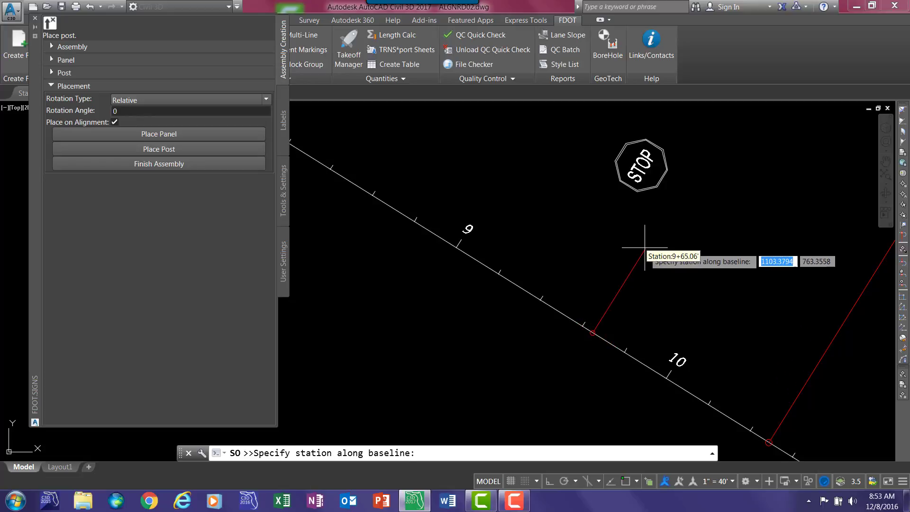
text(1000)
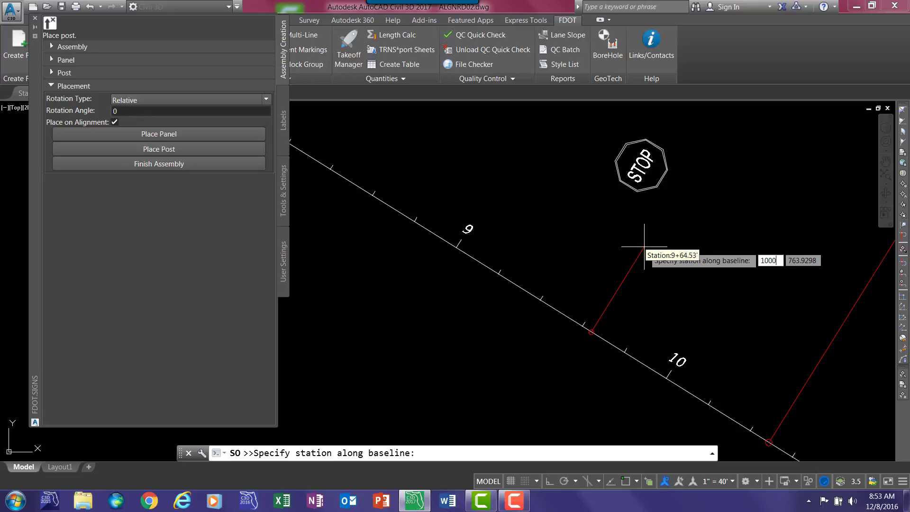
key(Return)
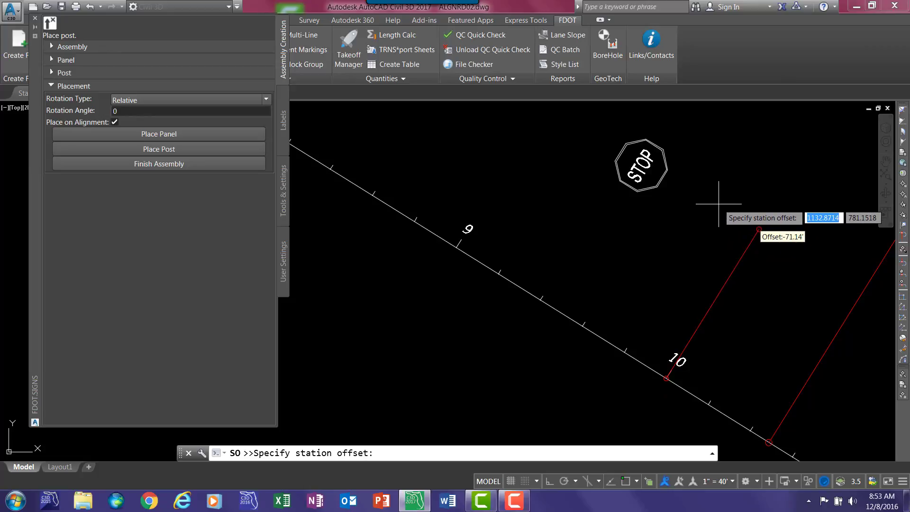
text(-)
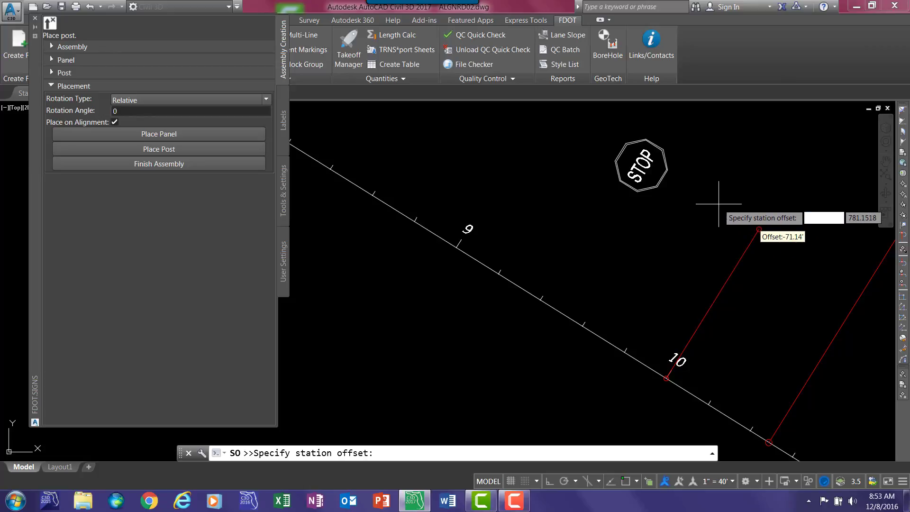
text(75)
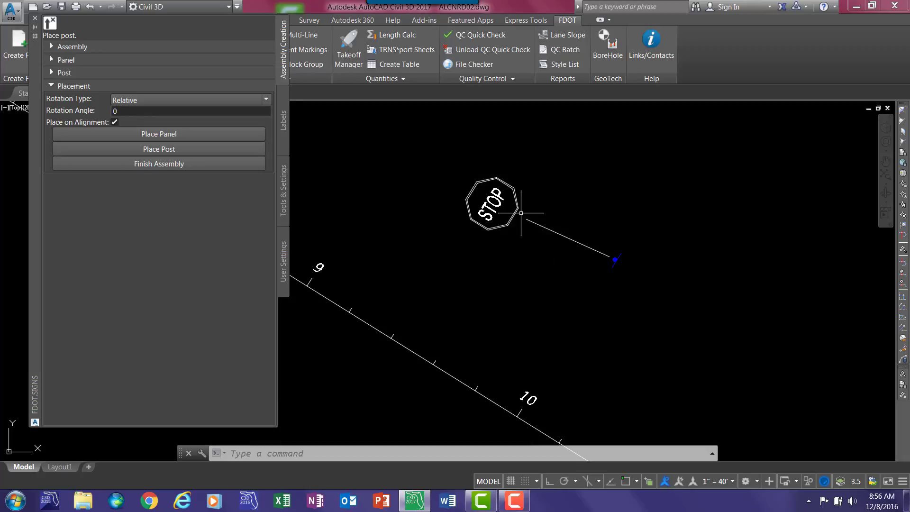
- Move the connected stop panel to trial positions, leaving it above and to the left of the post, and finish the assembly placement
click(487, 210)
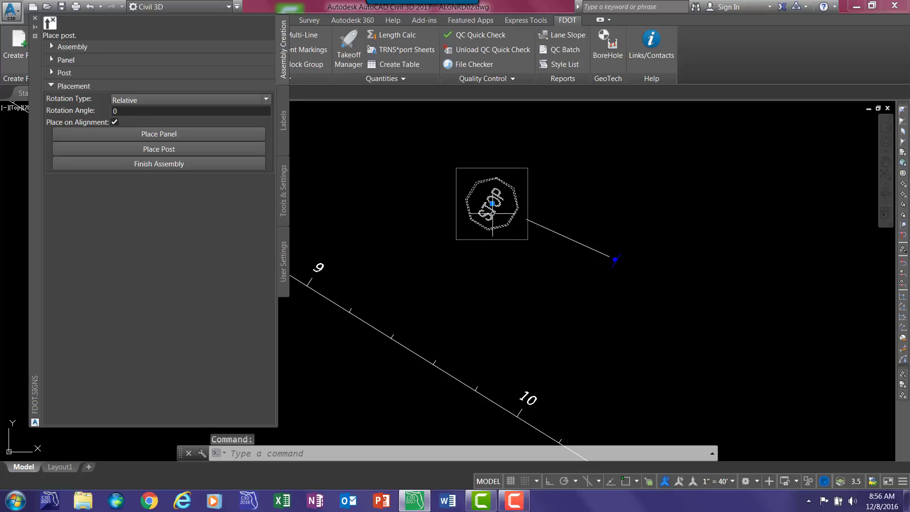
click(492, 203)
click(436, 233)
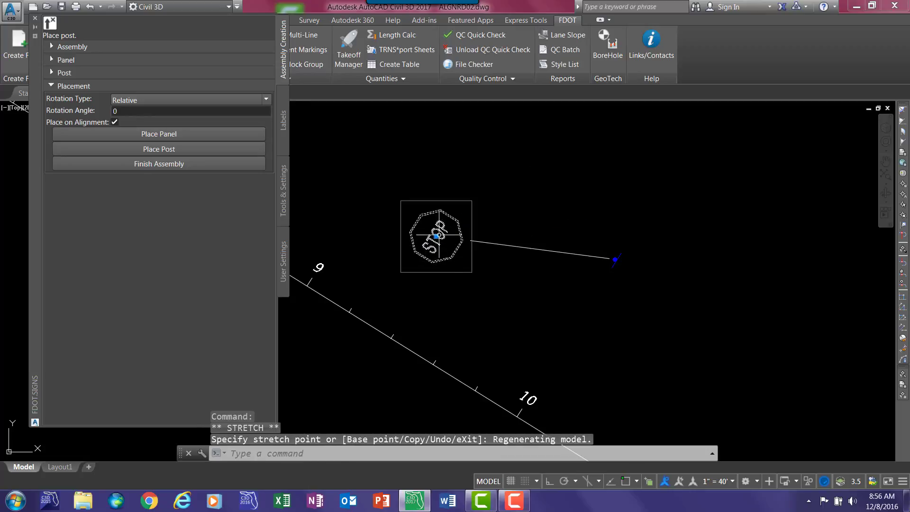
click(436, 235)
click(437, 235)
click(436, 234)
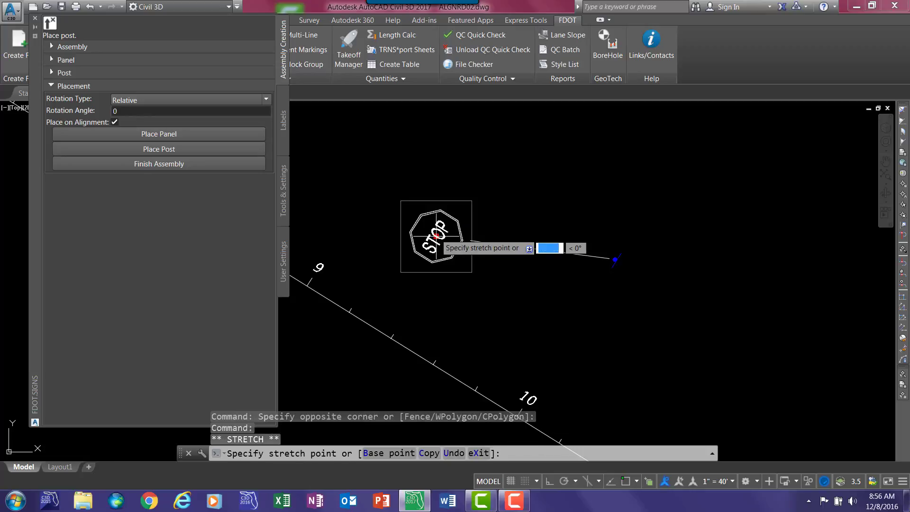
click(541, 164)
click(539, 164)
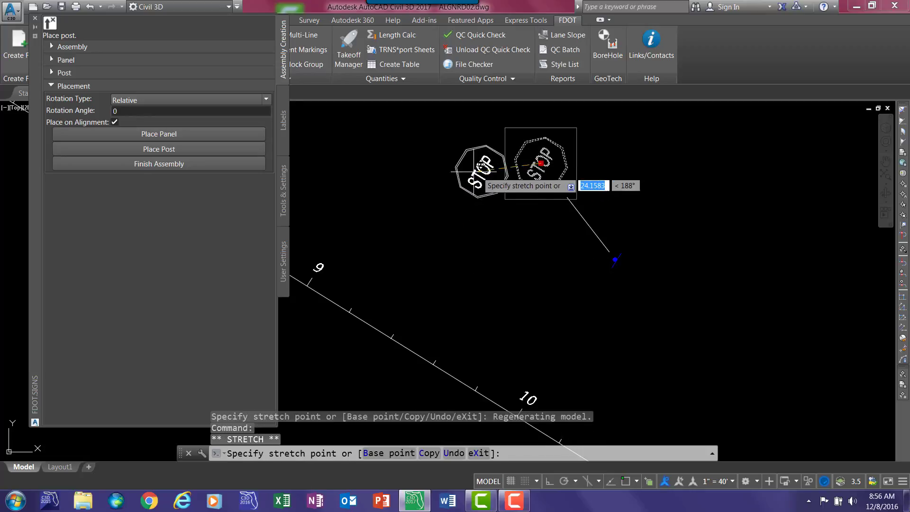
click(472, 173)
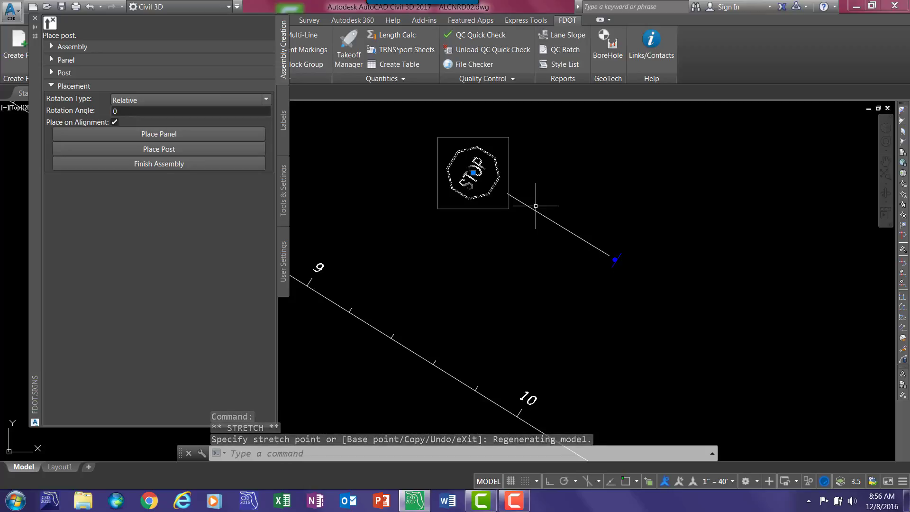
click(158, 164)
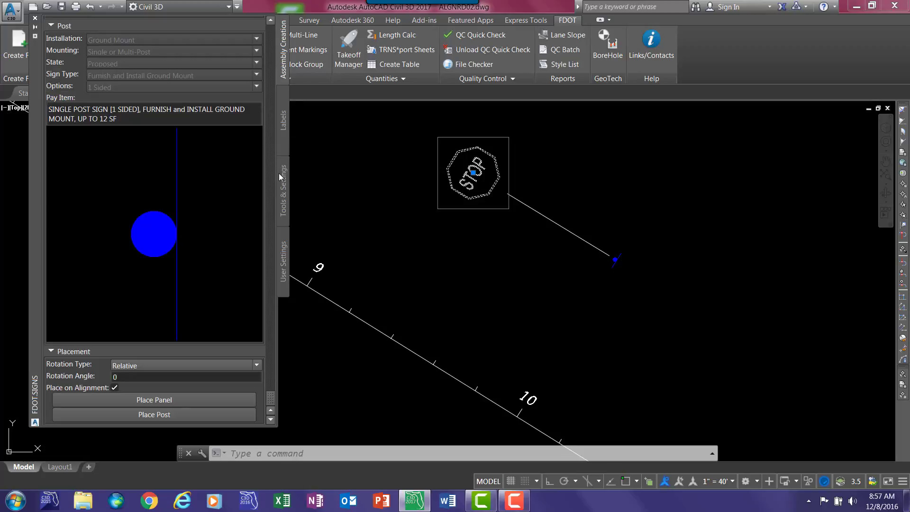
- Place a panel label with name and size below the stop panel, keeping shapes on and the arrow direction Left
click(283, 124)
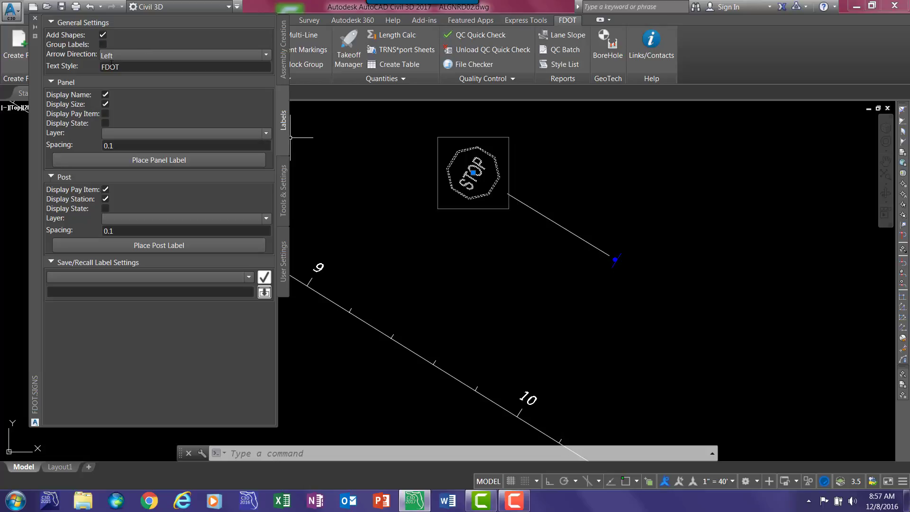
click(135, 55)
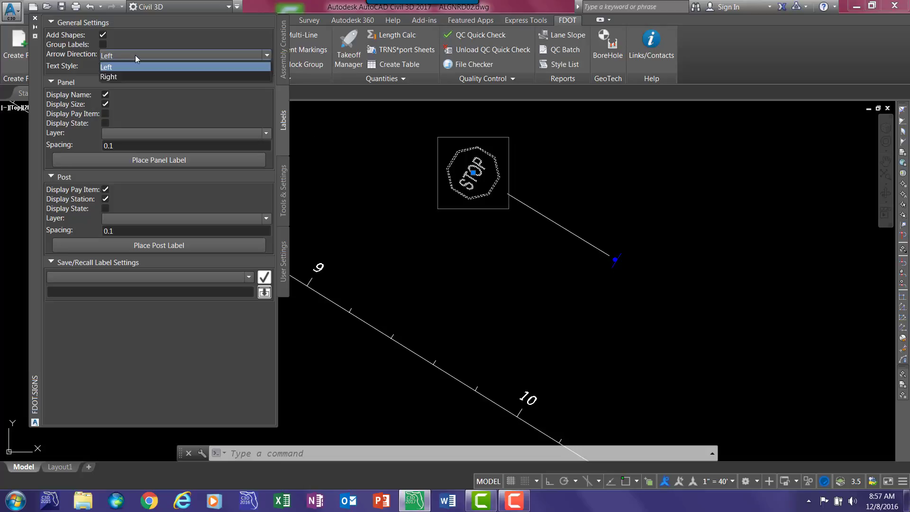
click(135, 55)
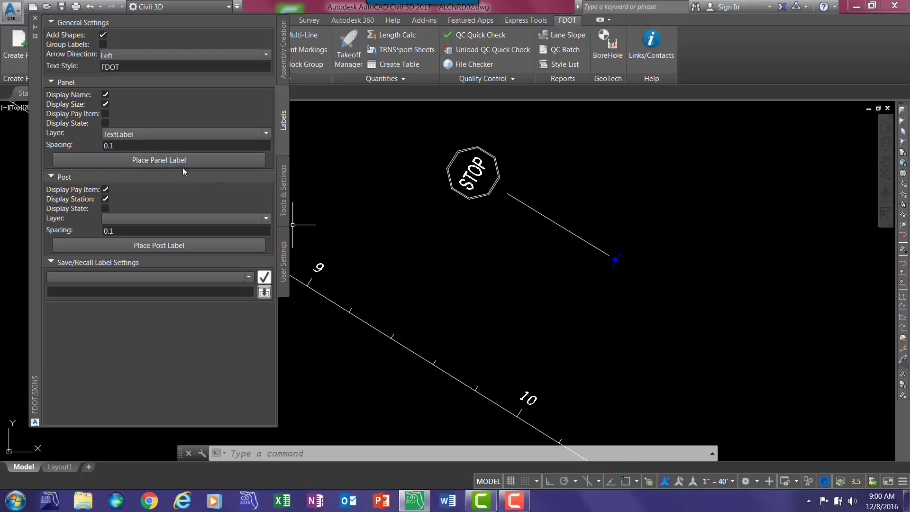
click(178, 160)
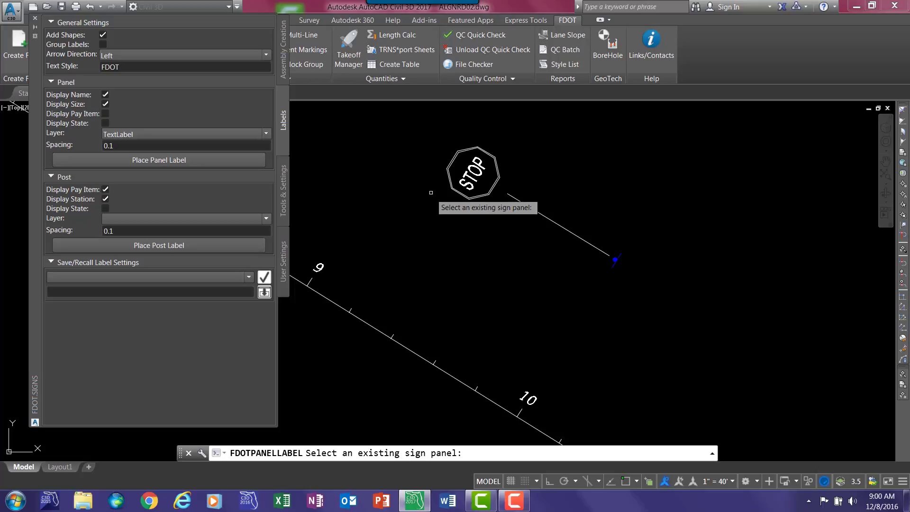
click(464, 195)
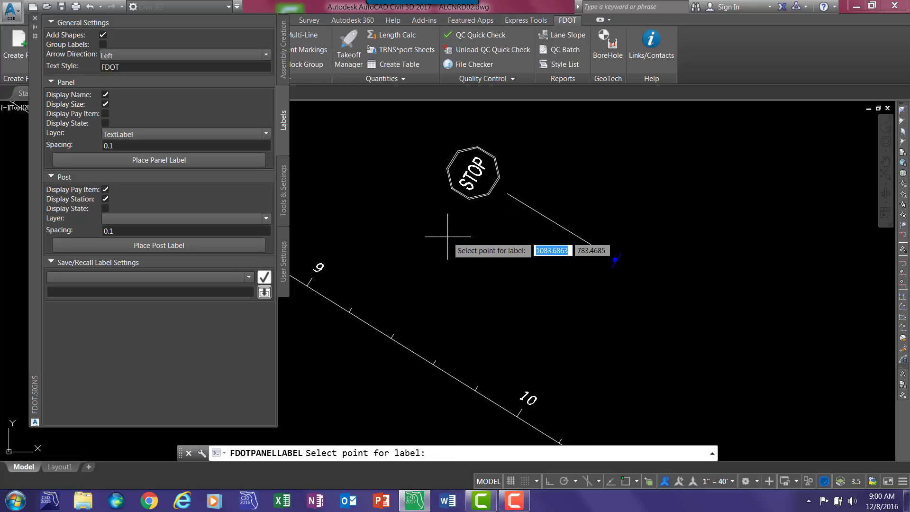
click(491, 262)
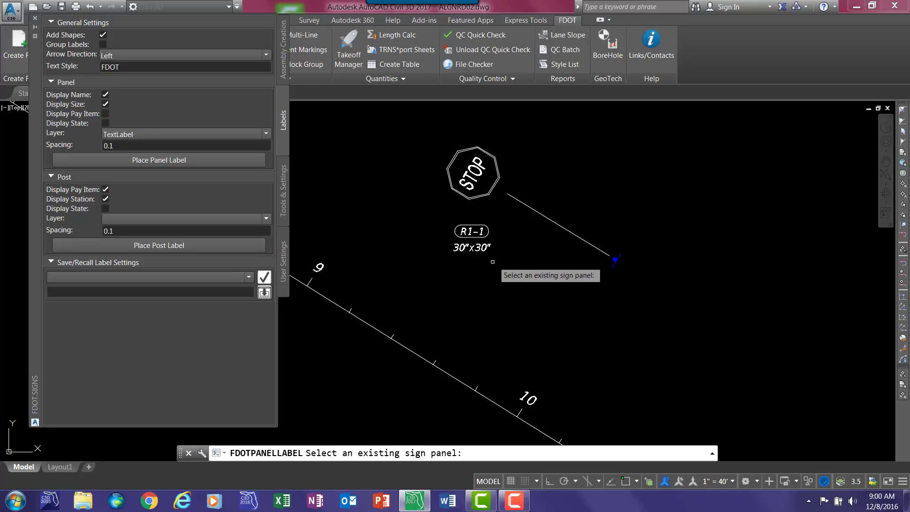
key(Escape)
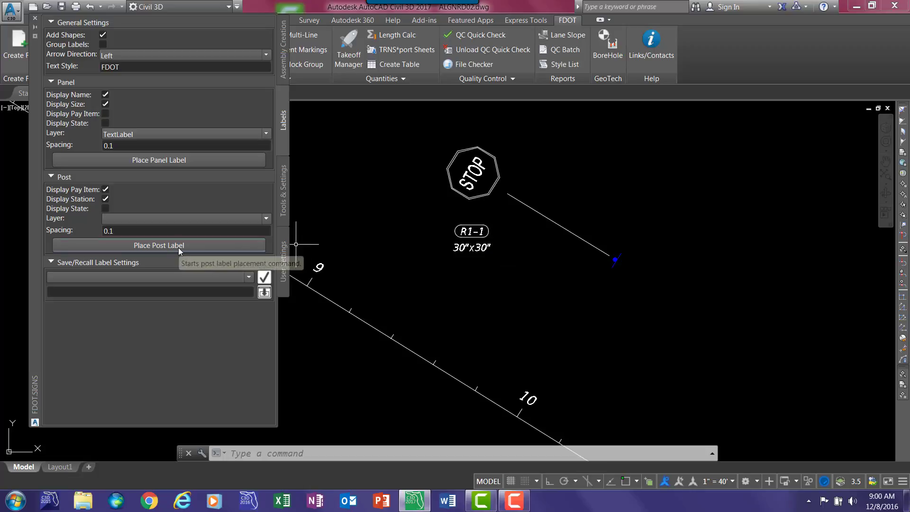
- Place a post label with pay item and station for the blue post, just below the panel label
click(154, 251)
click(614, 259)
click(476, 282)
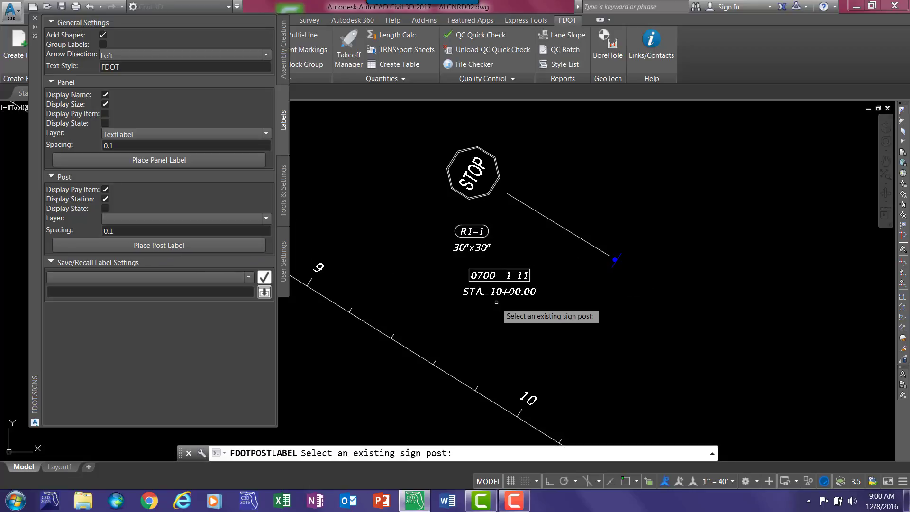
key(Escape)
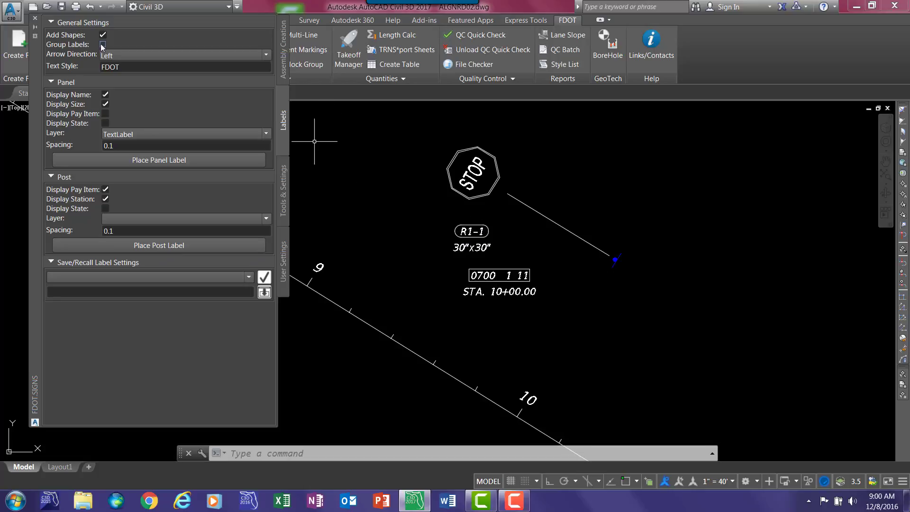
- Enable label grouping and place the stop panel's label again closer beneath the sign, checking how the label selects before and after
click(460, 230)
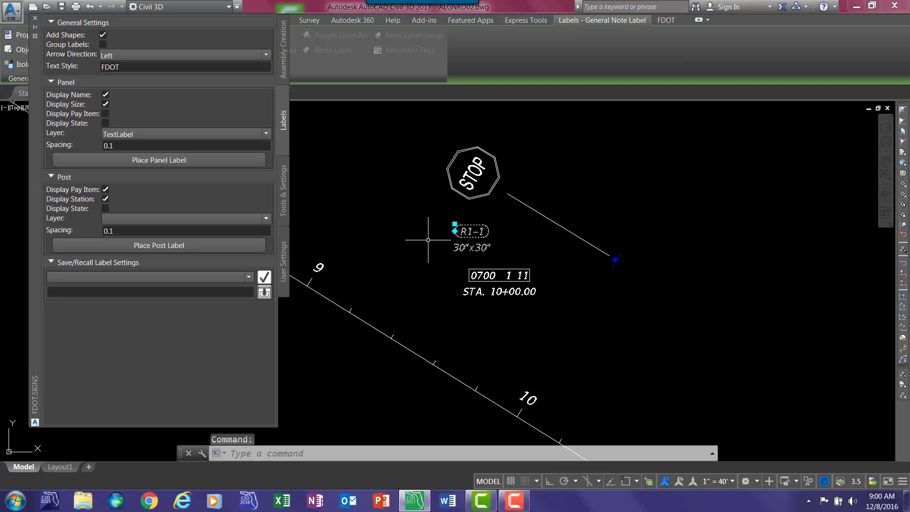
key(Escape)
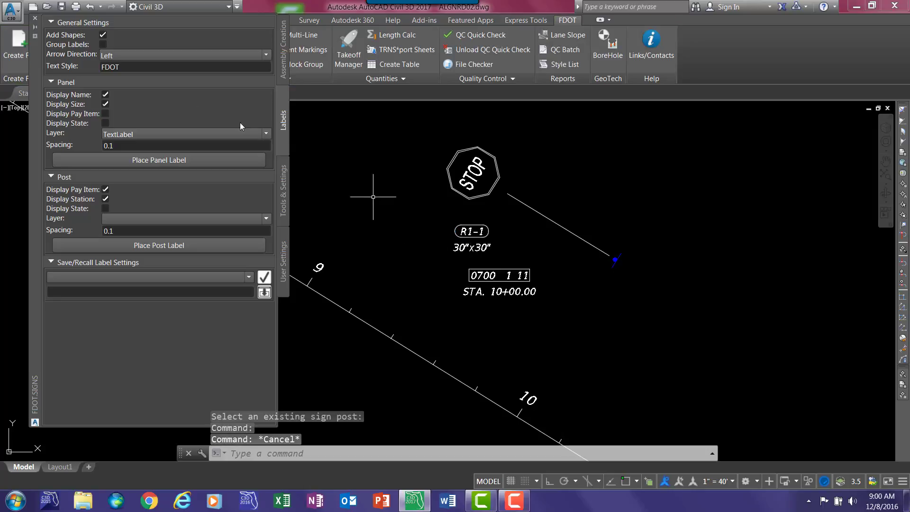
click(103, 45)
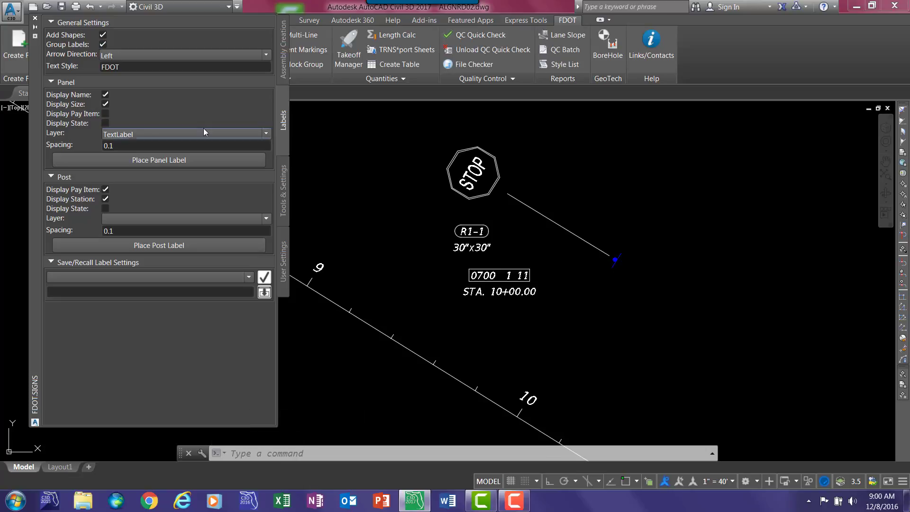
click(150, 161)
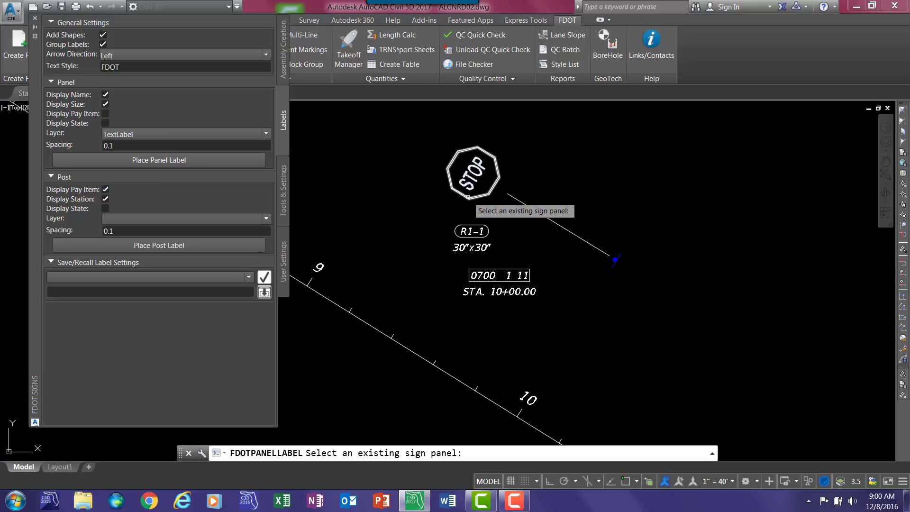
click(467, 197)
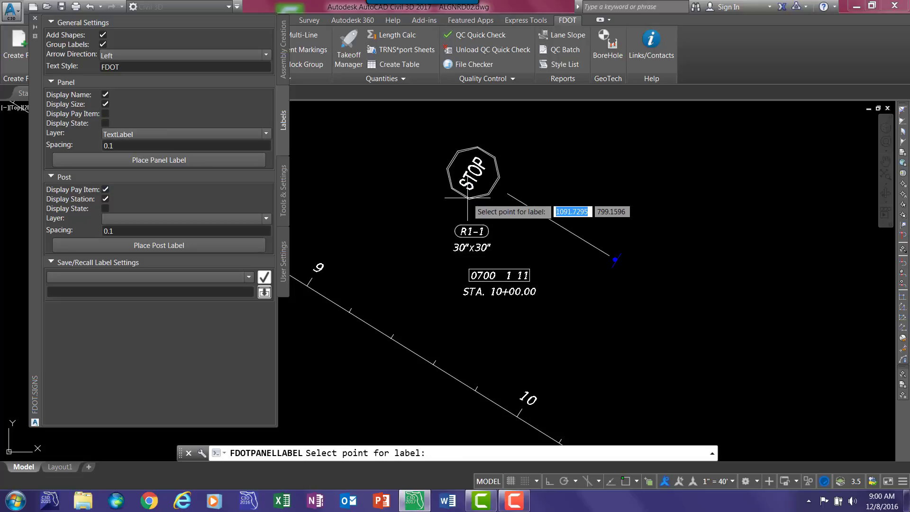
click(452, 219)
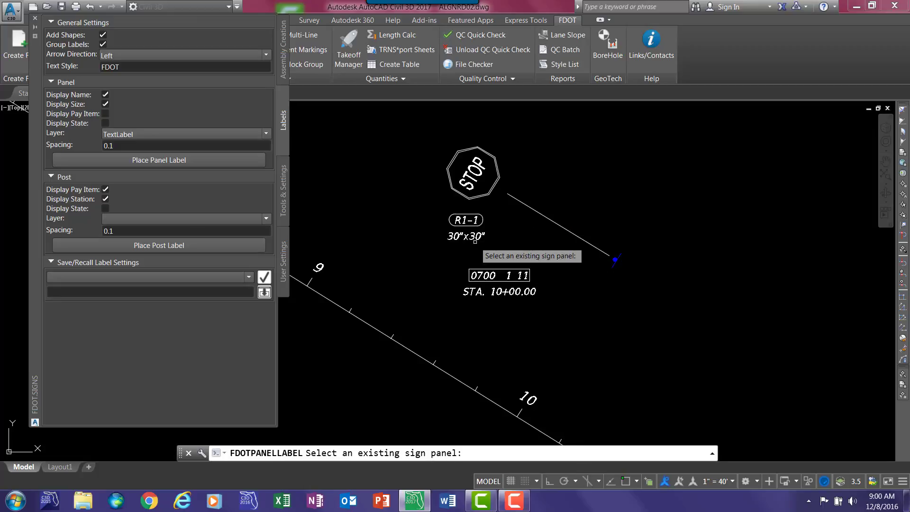
key(Escape)
click(475, 240)
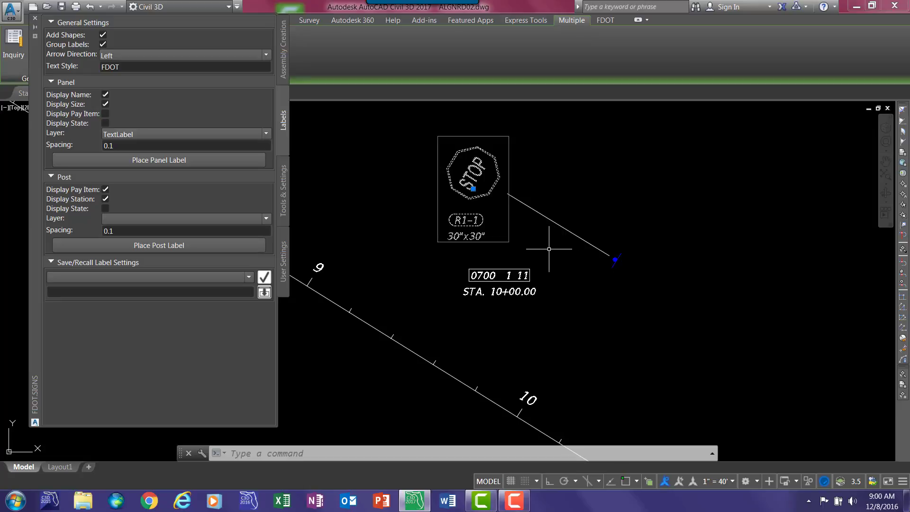
key(Escape)
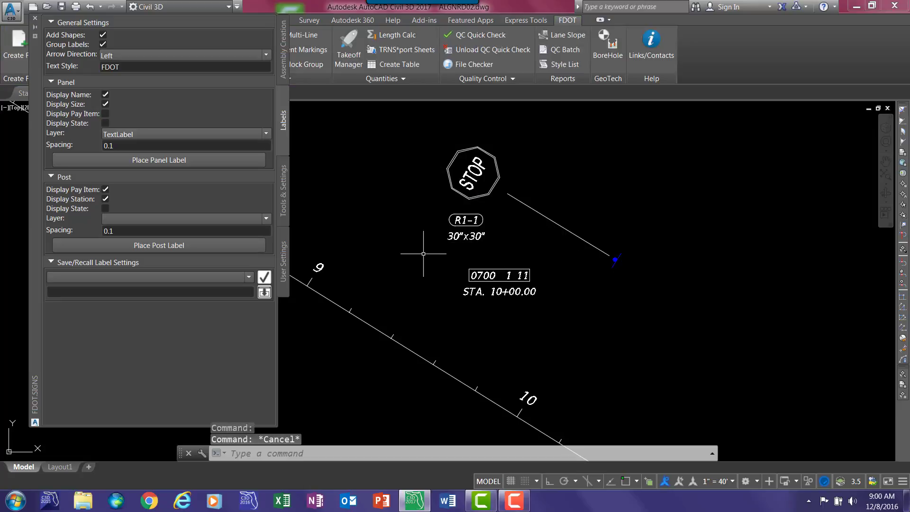
- Ungroup the R1-1 label from the stop panel and select the label on its own
click(284, 181)
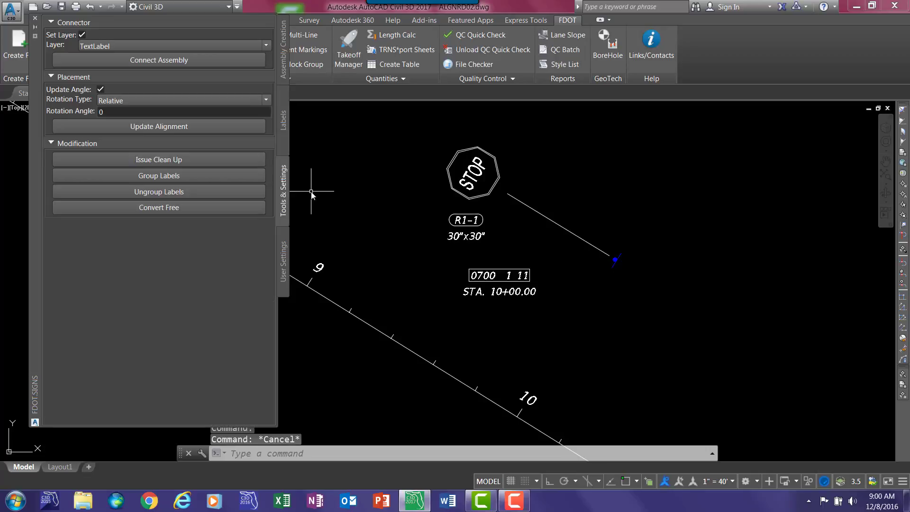
click(151, 192)
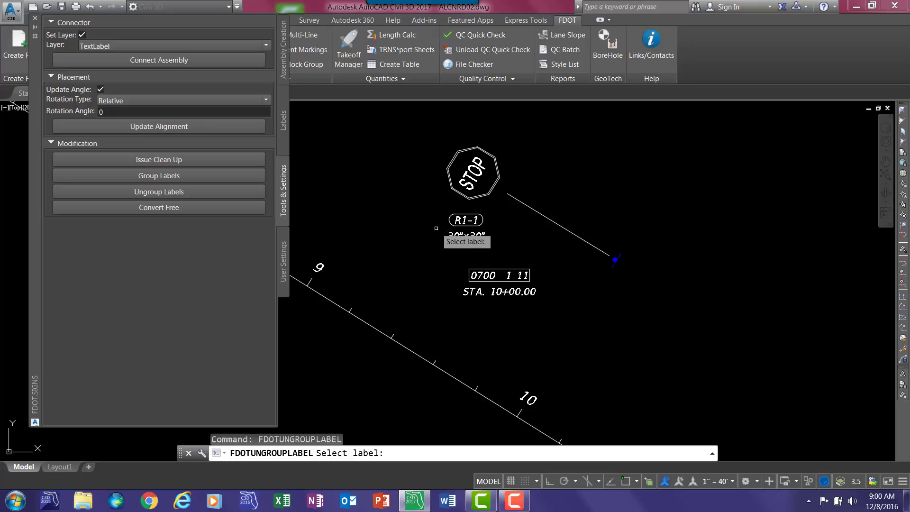
click(453, 235)
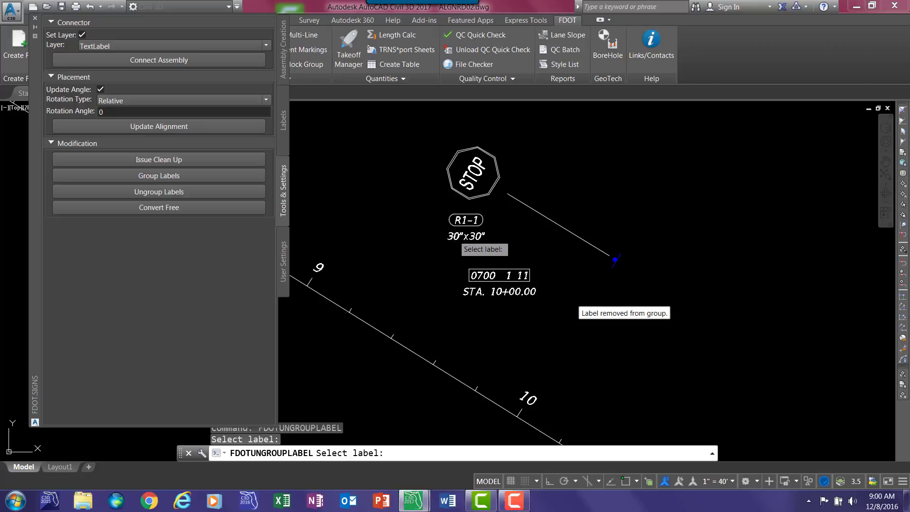
key(Return)
click(454, 235)
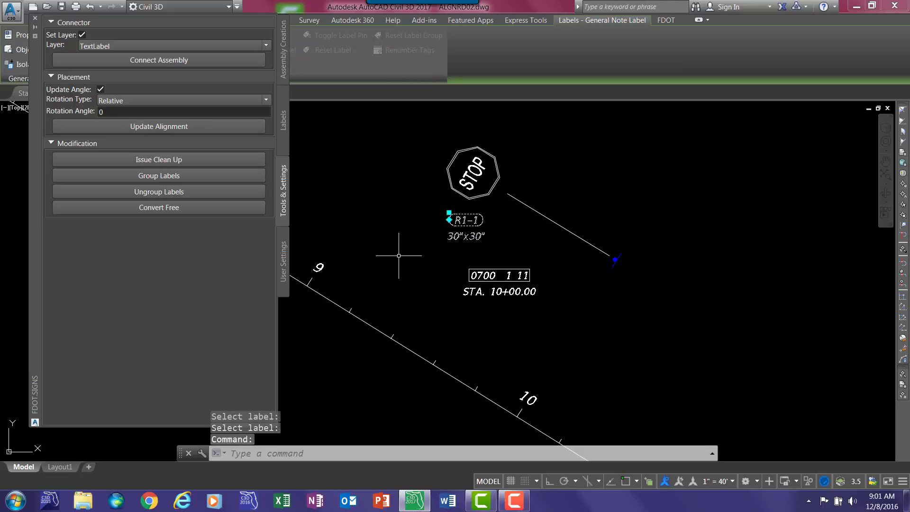
key(Escape)
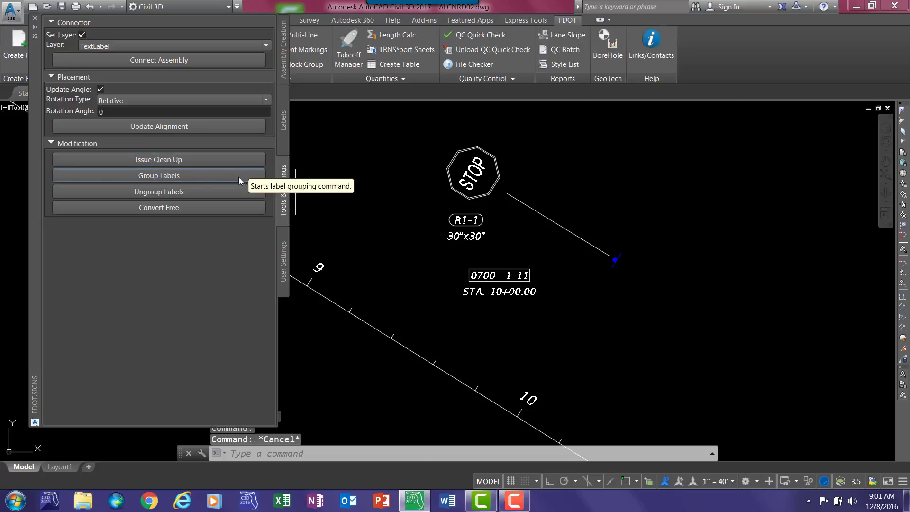
click(182, 177)
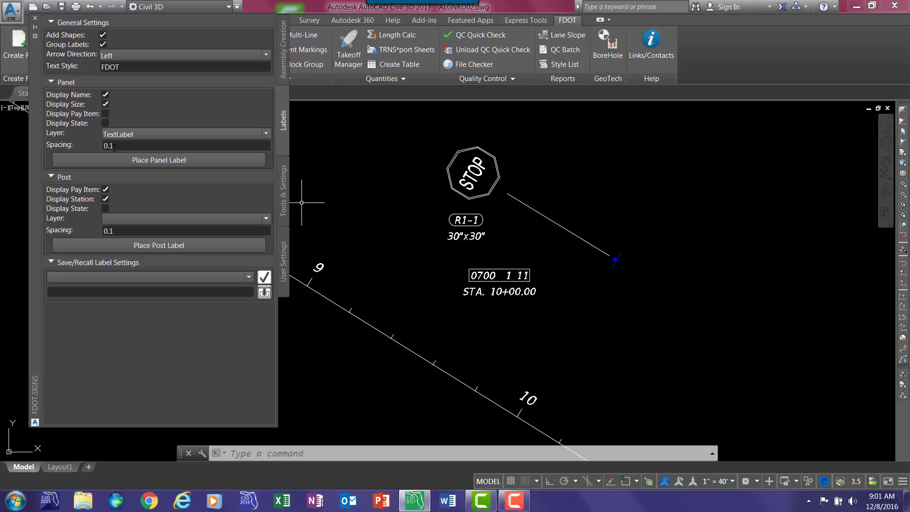
mouse_move(62, 145)
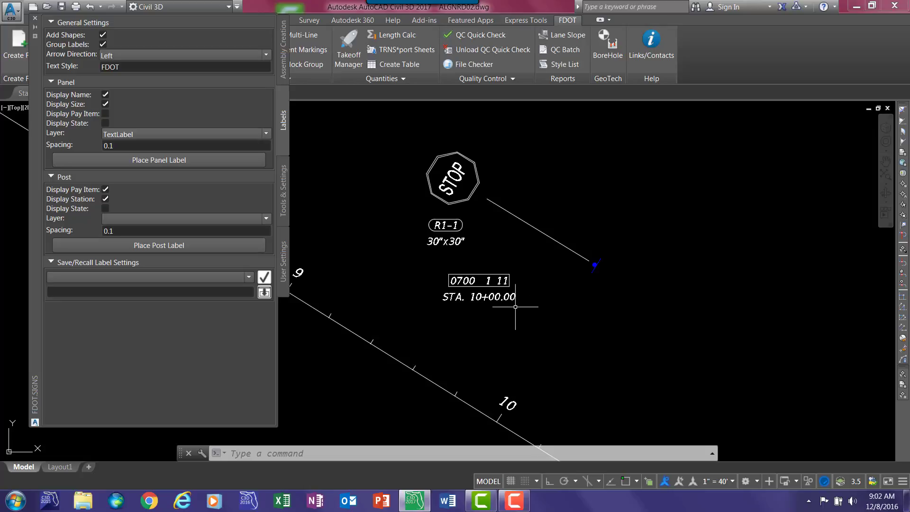
- Set the sign tool's decimal places to 0 in the user settings
click(284, 251)
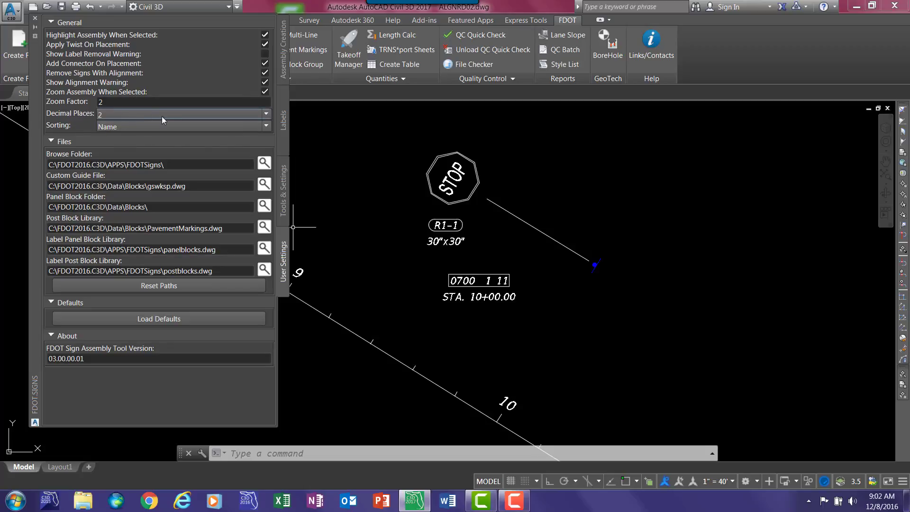
click(211, 113)
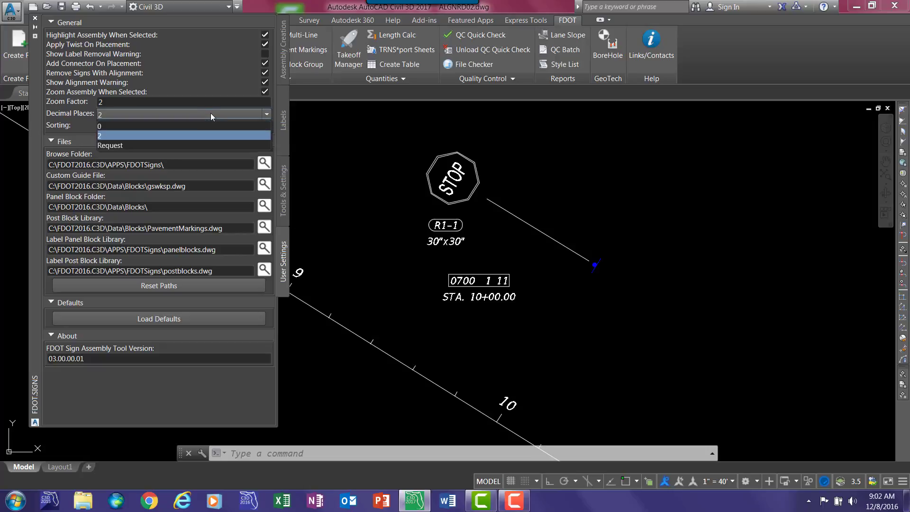
click(110, 126)
- Replace the stop panel's existing label with a new name-and-size label just below the sign, accepting the deletion
click(282, 124)
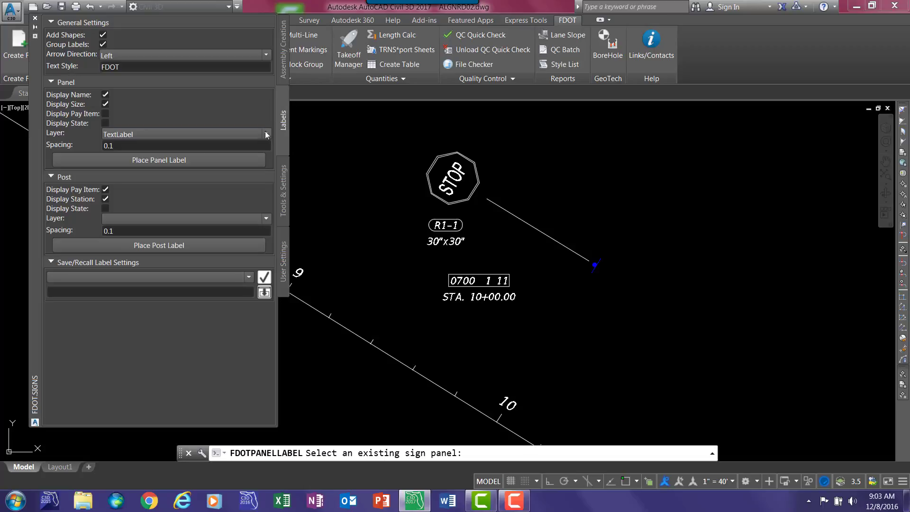
click(160, 160)
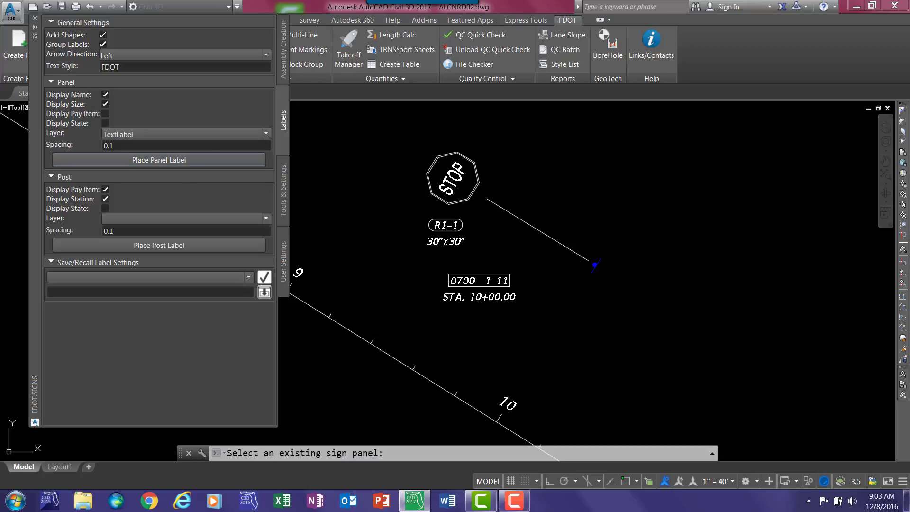
click(448, 207)
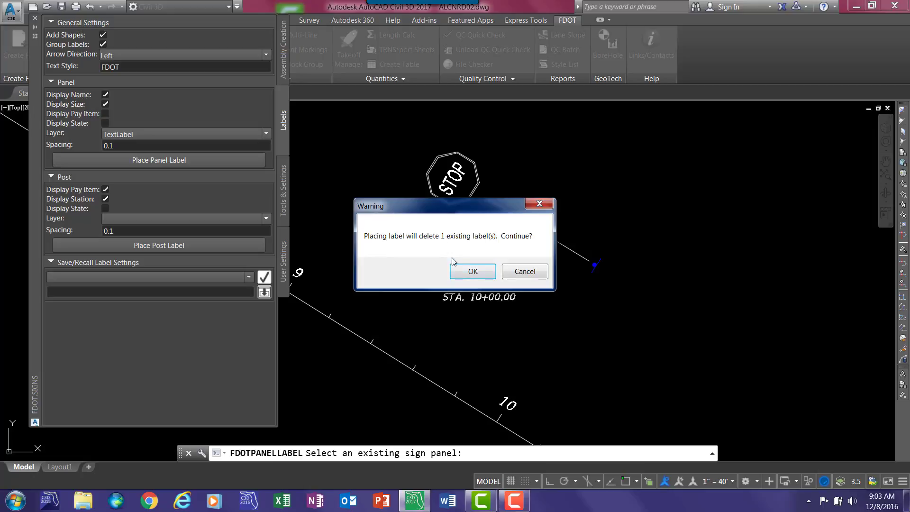
click(469, 274)
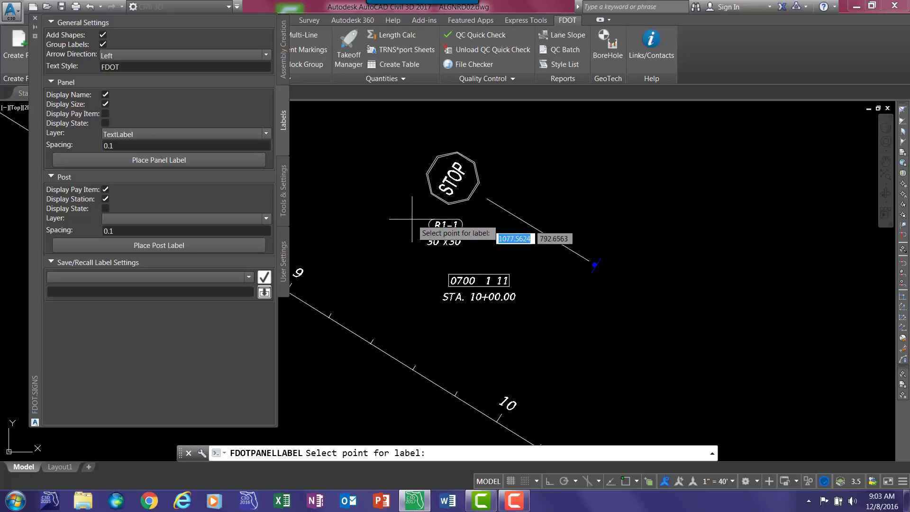
click(454, 263)
click(462, 249)
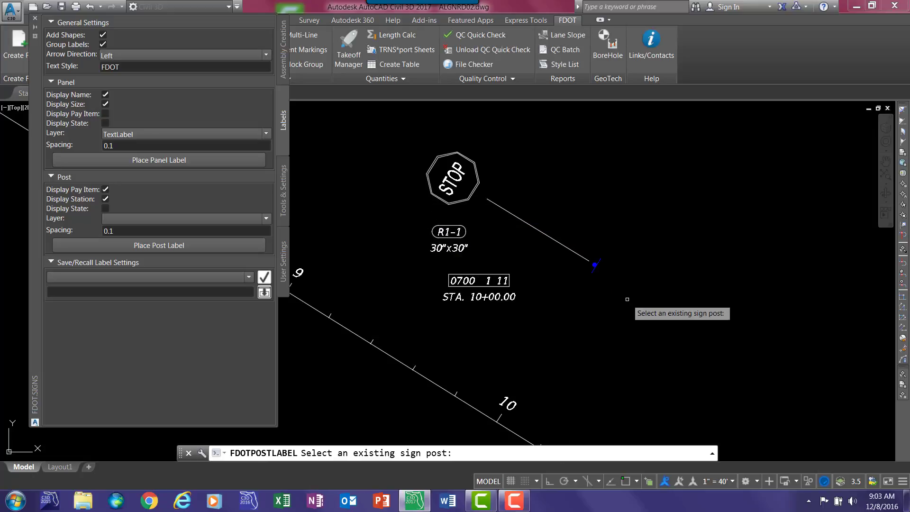
- Replace the blue post's existing label with a new pay item and station label beneath the panel label, then end the labeling command
click(594, 269)
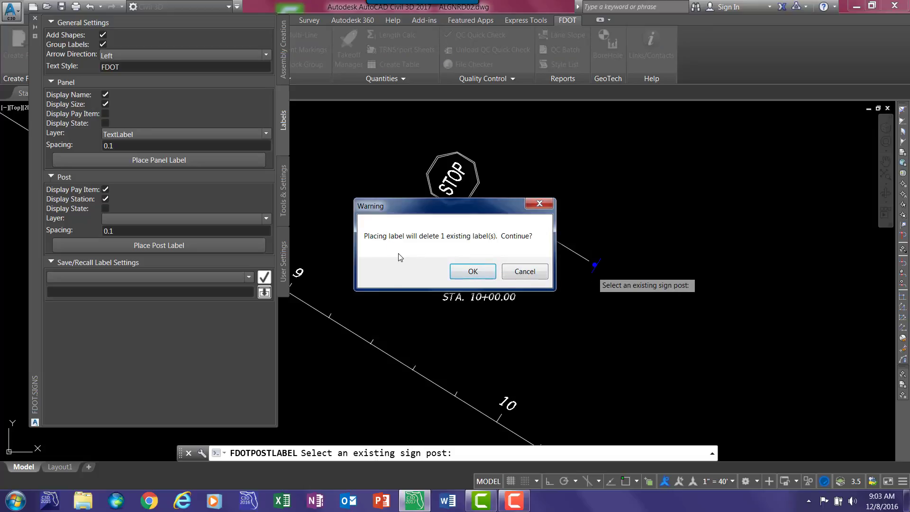
click(474, 271)
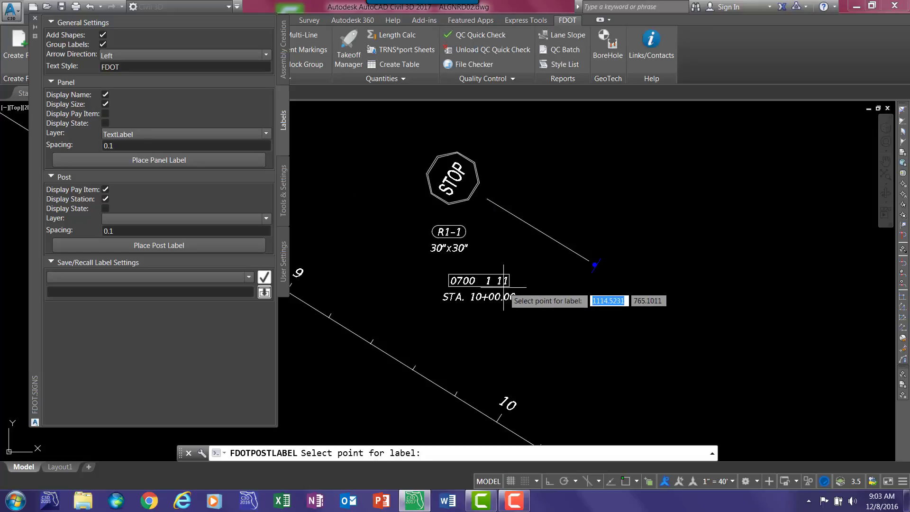
click(474, 287)
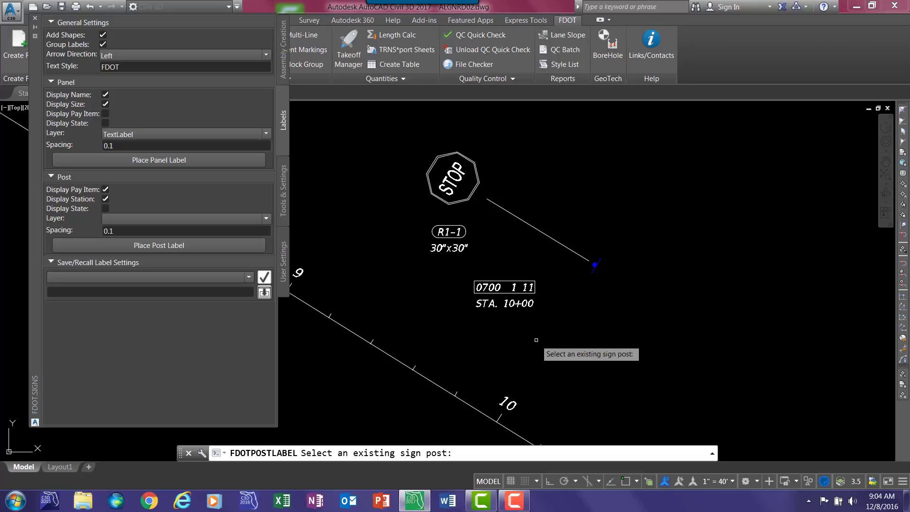
key(Escape)
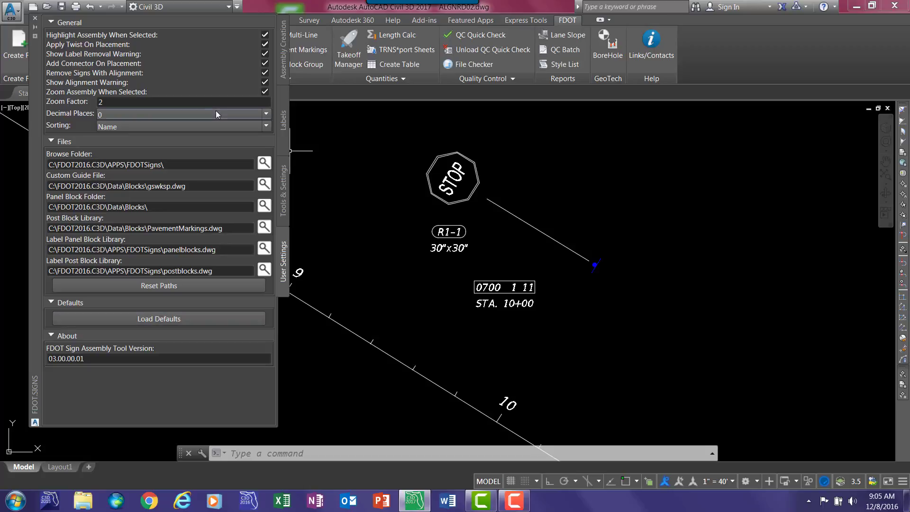
- Run Issue Clean Up, review the listed unused label styles, and close the issue list
click(282, 199)
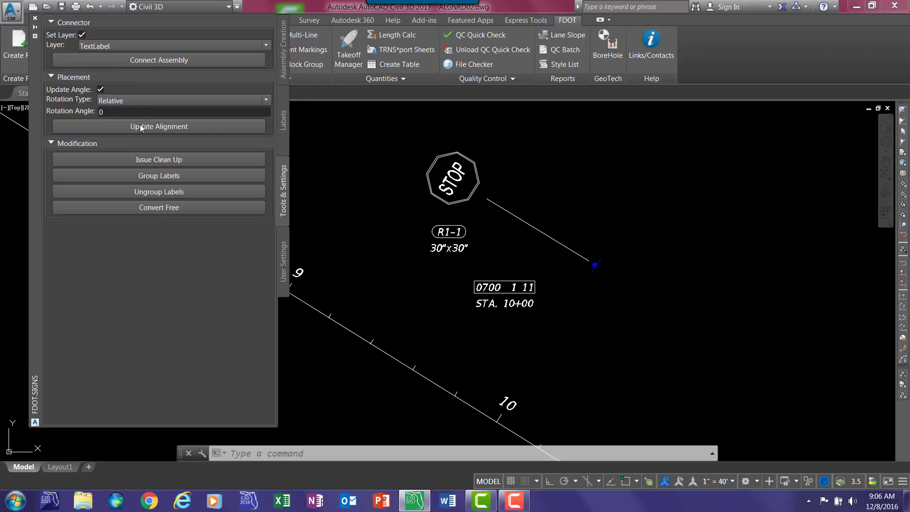
click(166, 159)
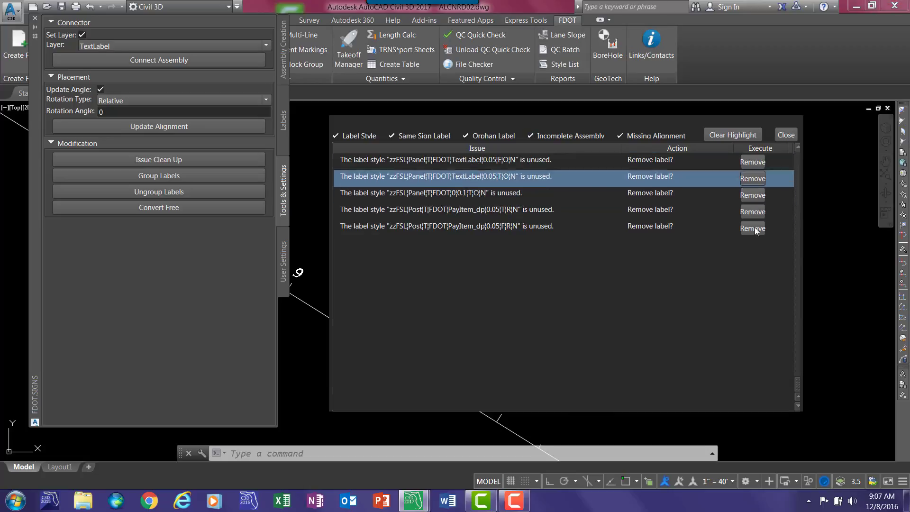
click(786, 134)
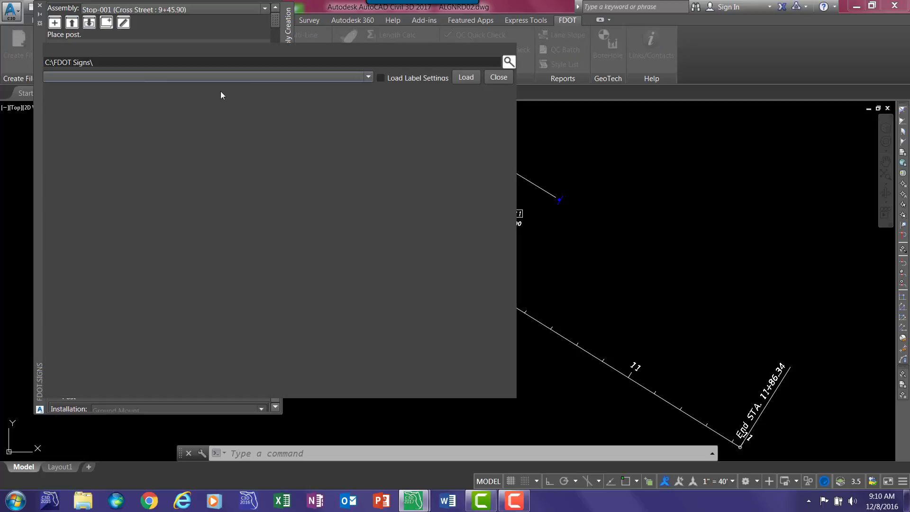
- Load the saved Stop assembly from C:\FDOT Signs\ and place its panel below the alignment between stations 9 and 10
click(348, 78)
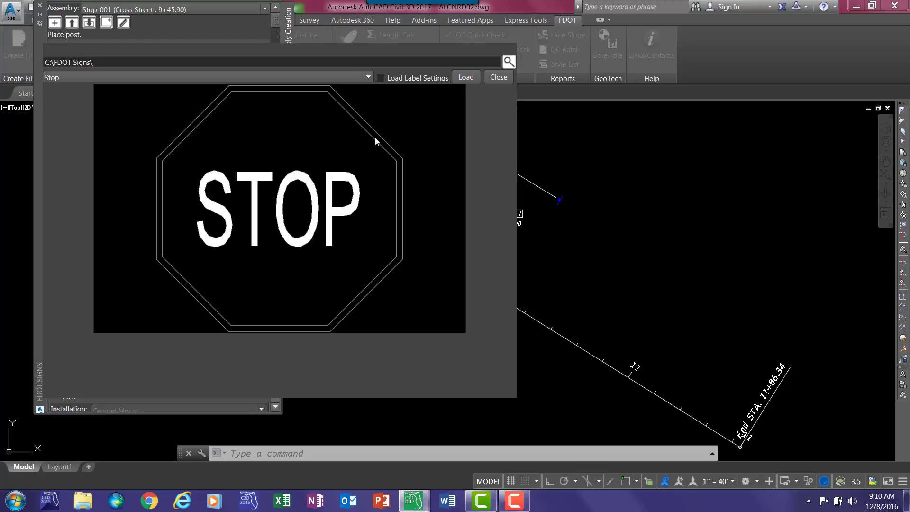
click(465, 78)
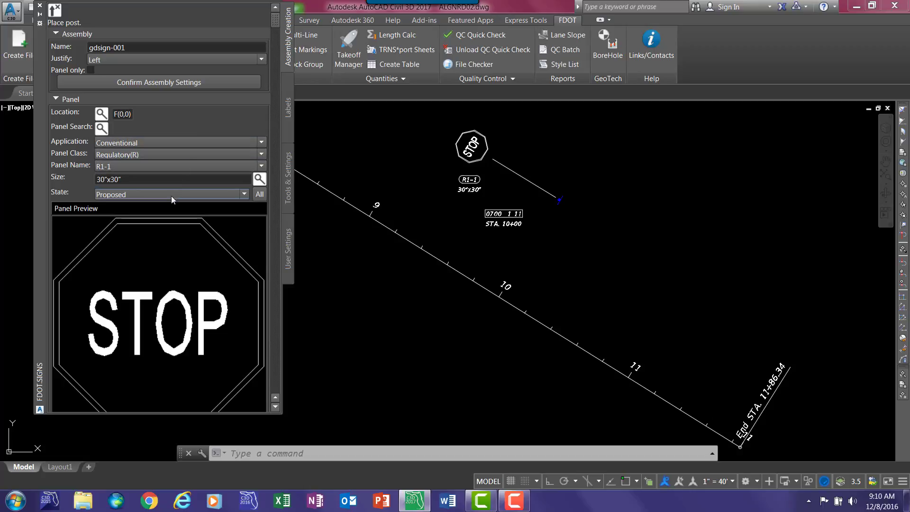
drag(277, 25, 258, 403)
click(164, 373)
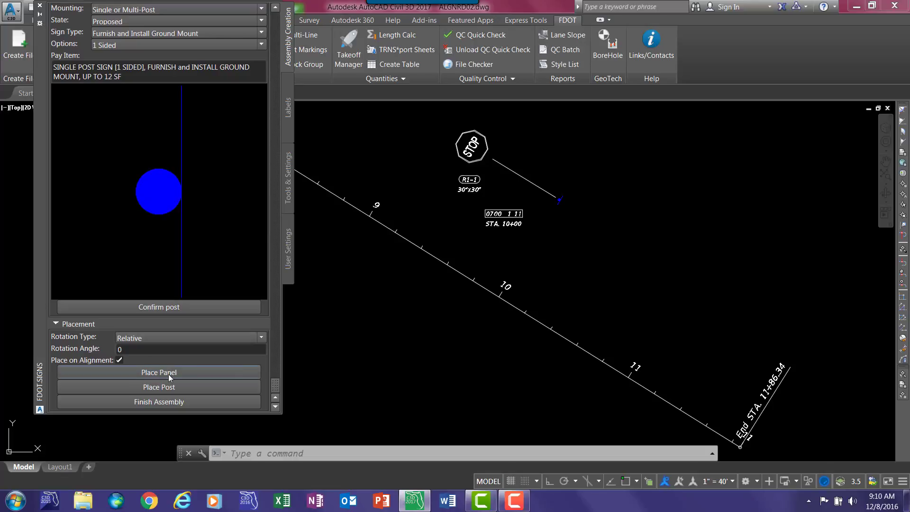
click(537, 321)
click(443, 330)
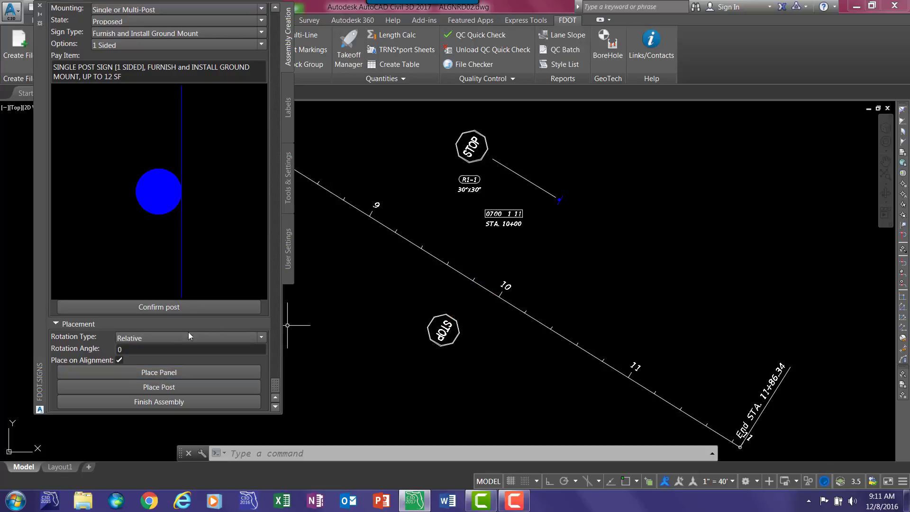
- Place the loaded assembly's post on the same alignment, below and right of the new stop panel, and finish the assembly
click(159, 386)
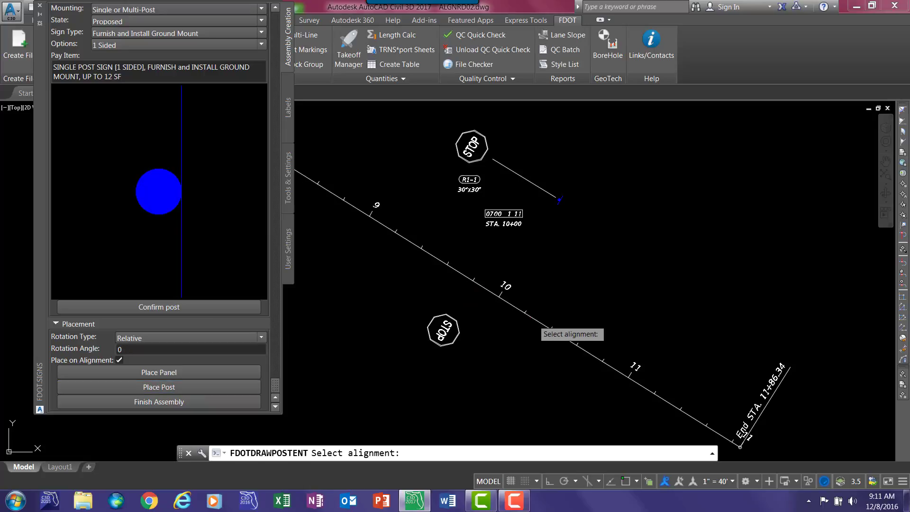
click(551, 327)
click(494, 367)
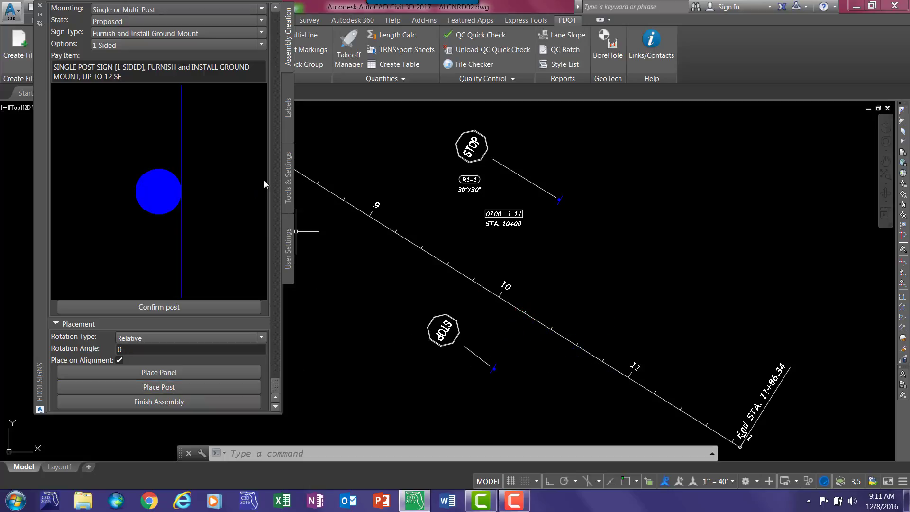
click(174, 404)
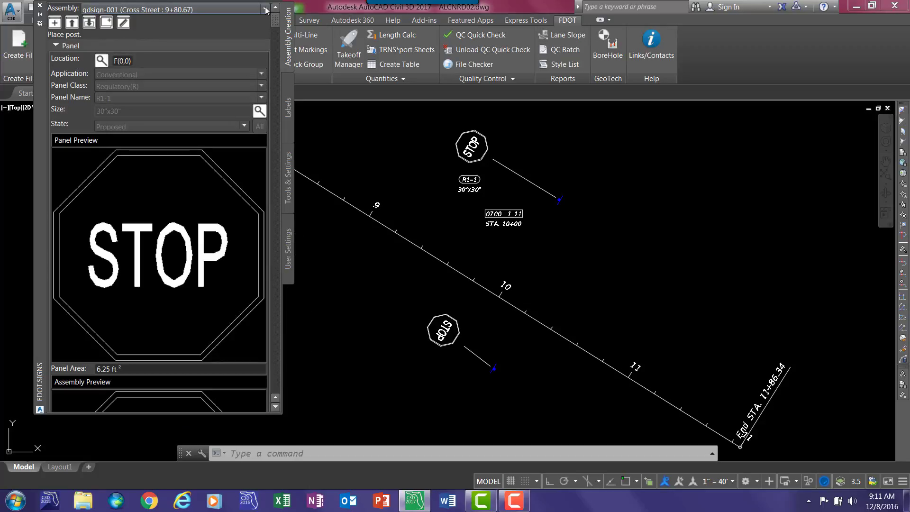
- Open the Stop-001 assembly for editing and change its panel to R1-5cL with size 36"x48"
click(265, 9)
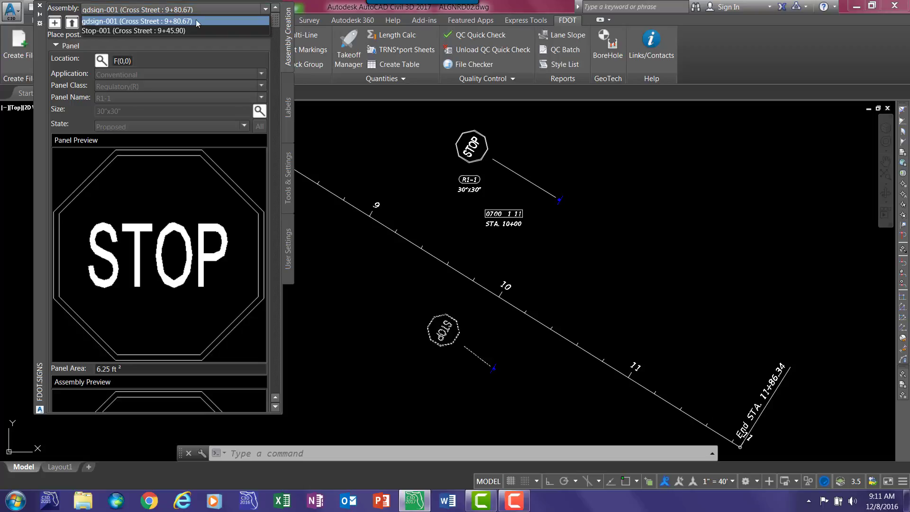
click(131, 30)
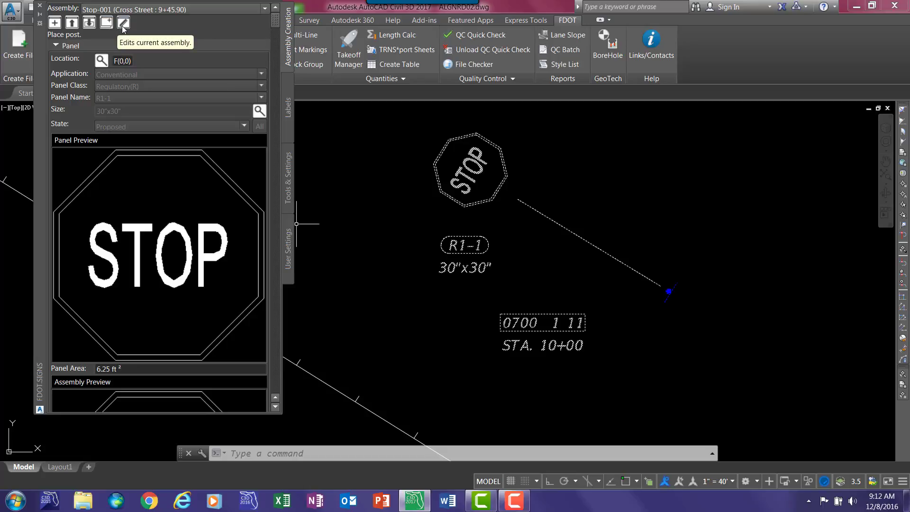
click(124, 23)
click(150, 152)
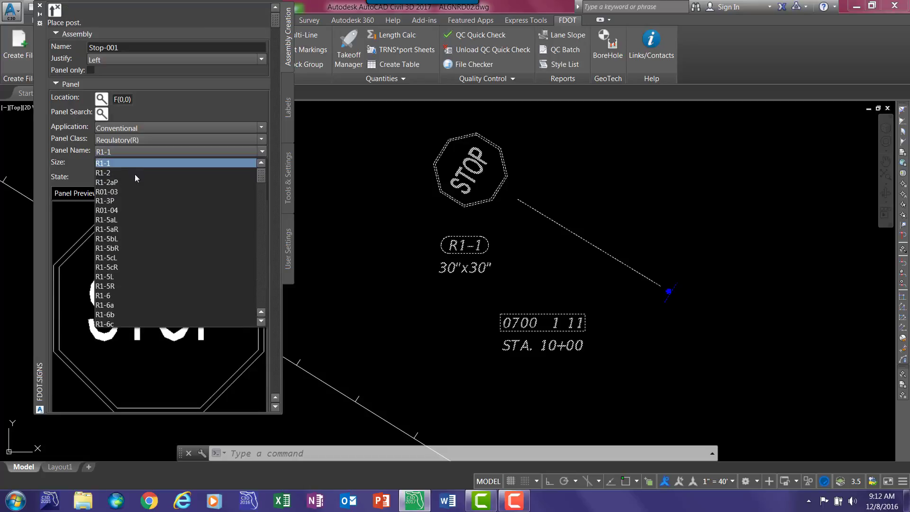
click(151, 258)
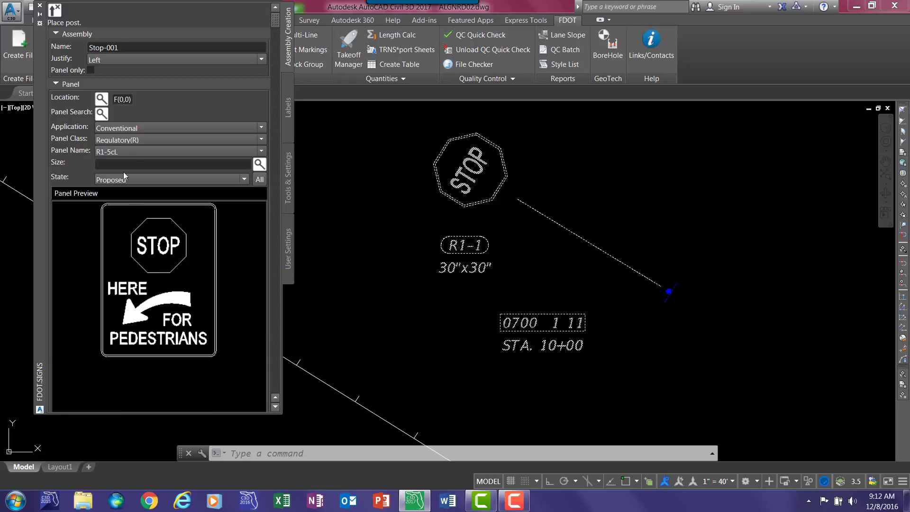
click(260, 164)
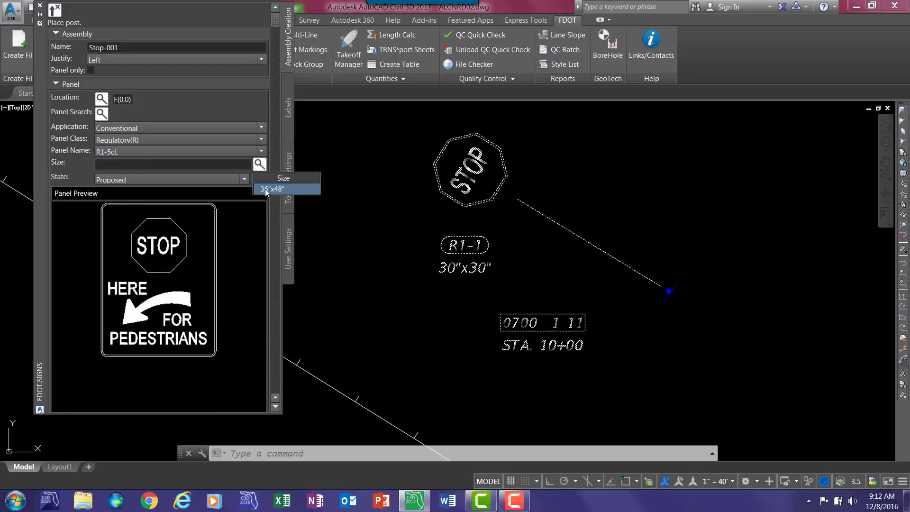
click(267, 189)
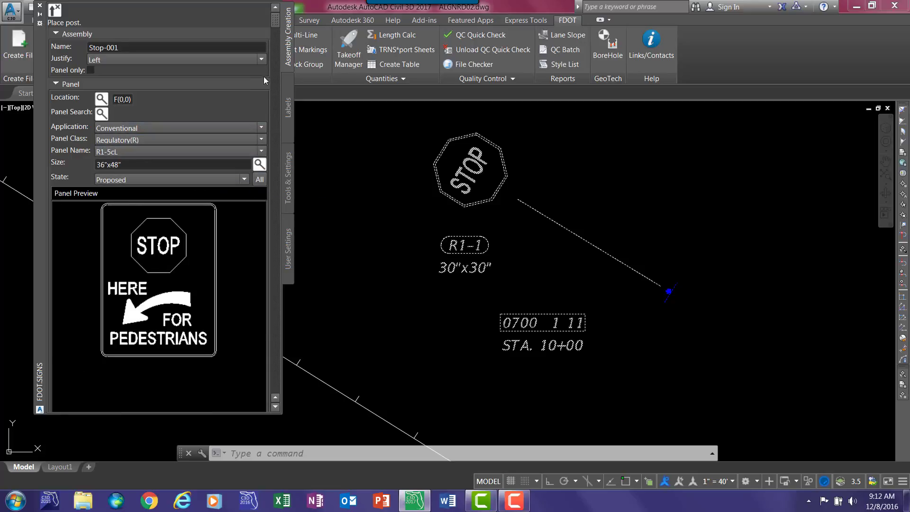
- Place the R1-5cL panel along the alignment near the original stop panel's location, above the existing post label
drag(274, 21, 295, 405)
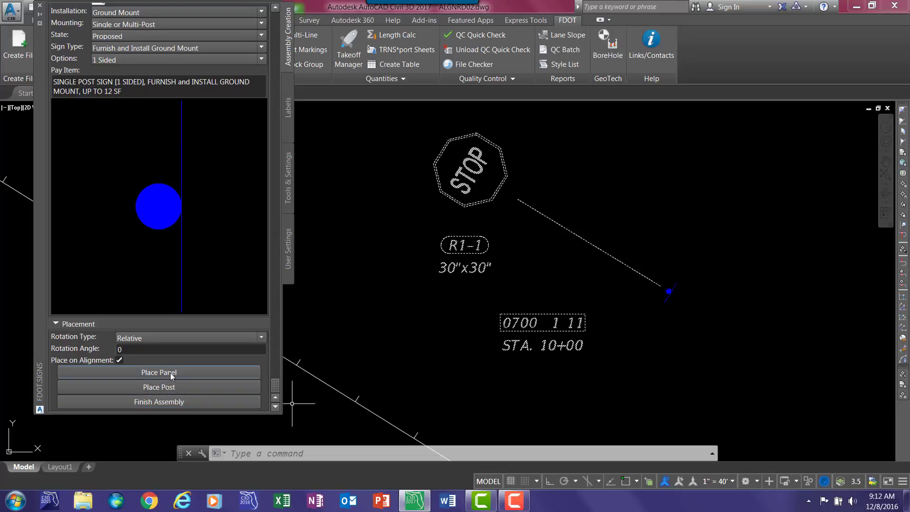
click(246, 377)
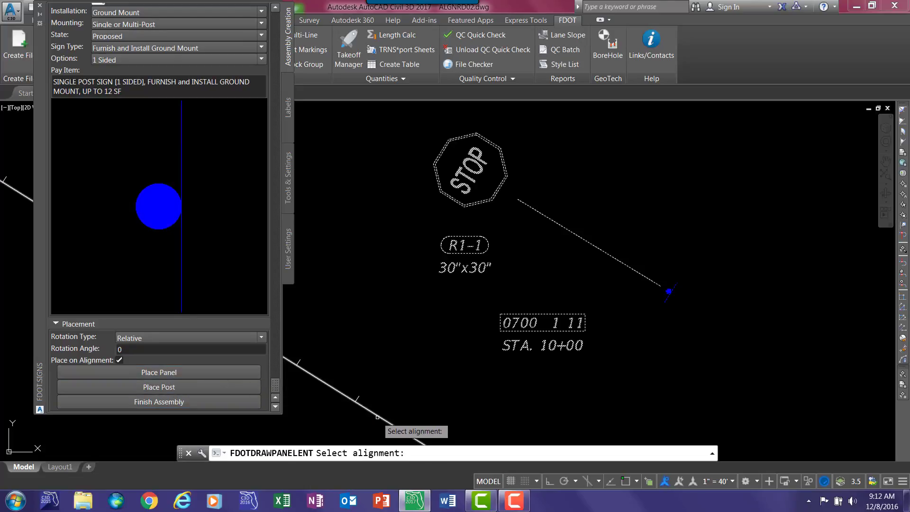
click(378, 417)
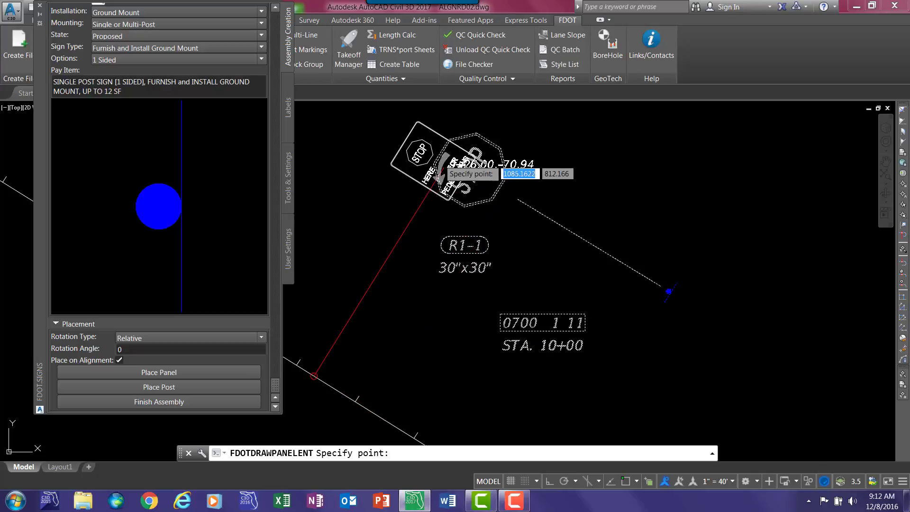
click(483, 181)
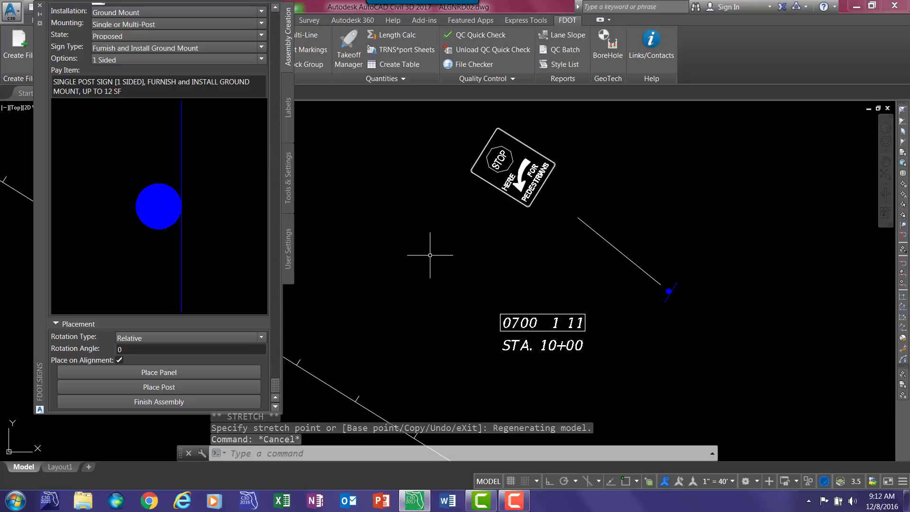
- Place a name-and-size panel label just below the R1-5cL panel
click(287, 116)
click(163, 147)
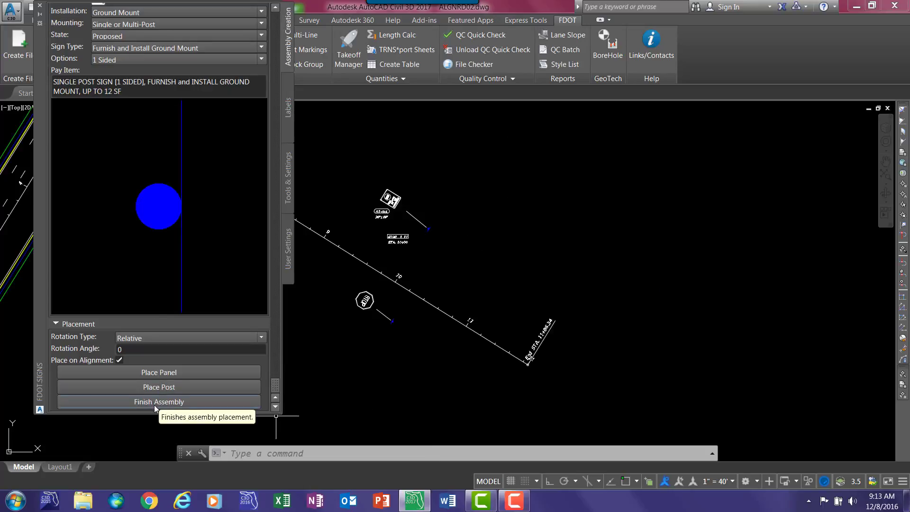
- Finish the edited Stop-001 assembly and create a new left-justified assembly named Multi-001, confirming its settings
click(154, 403)
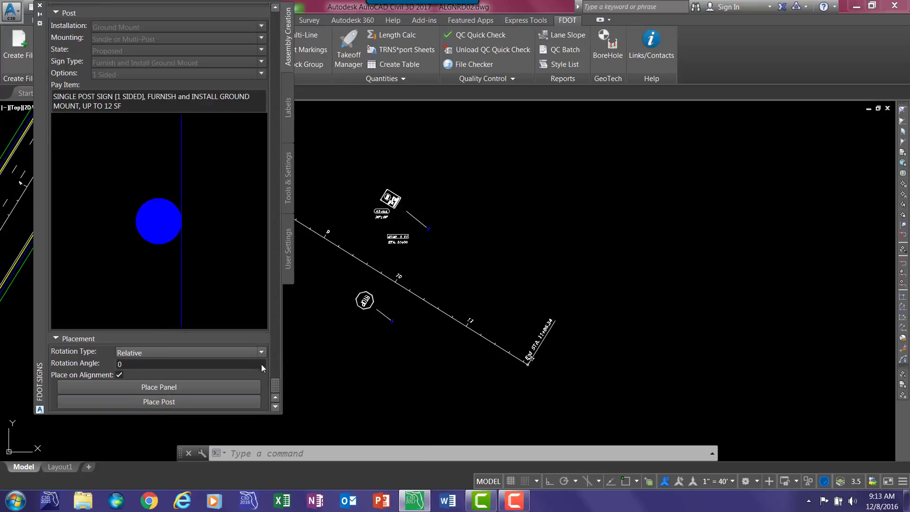
scroll(274, 322, up, 10)
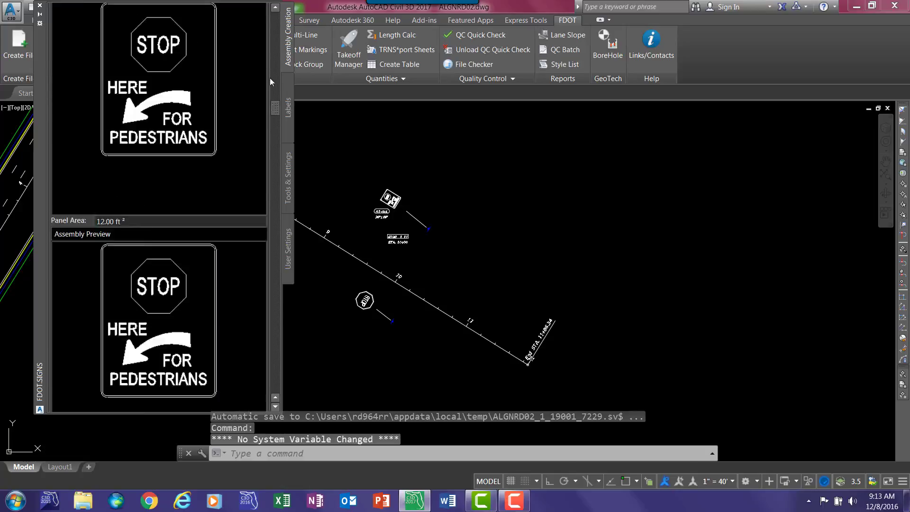
scroll(177, 83, up, 5)
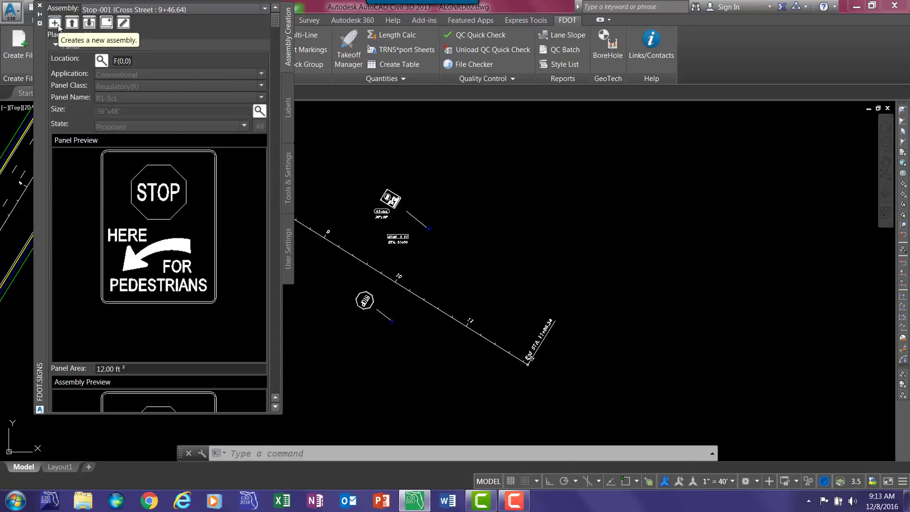
drag(130, 48, 51, 57)
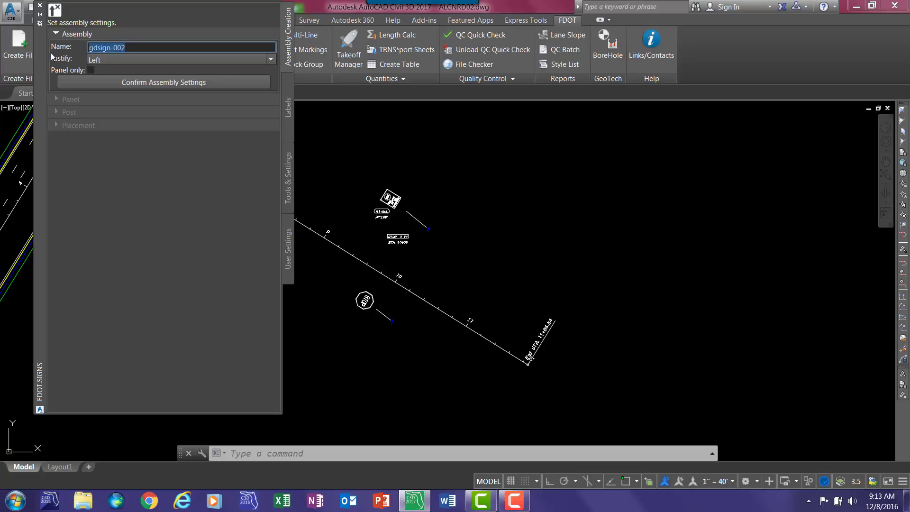
text(Multi-001)
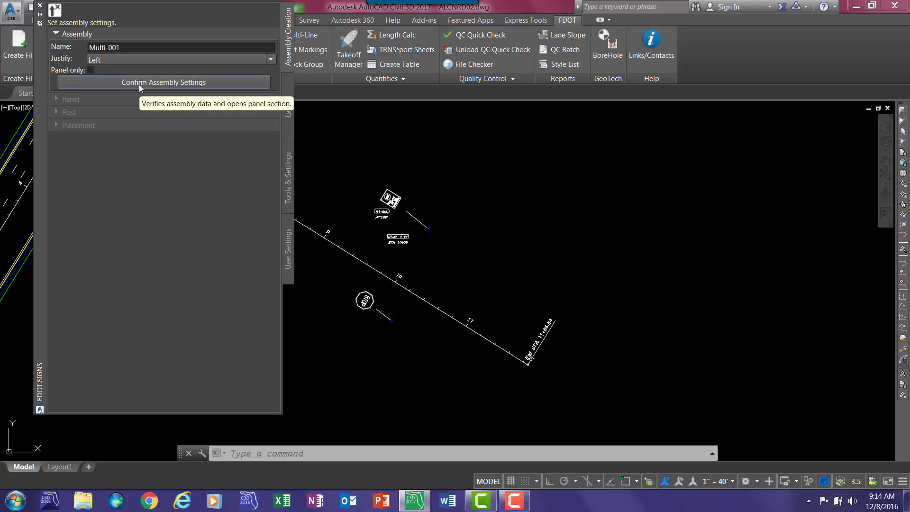
click(138, 84)
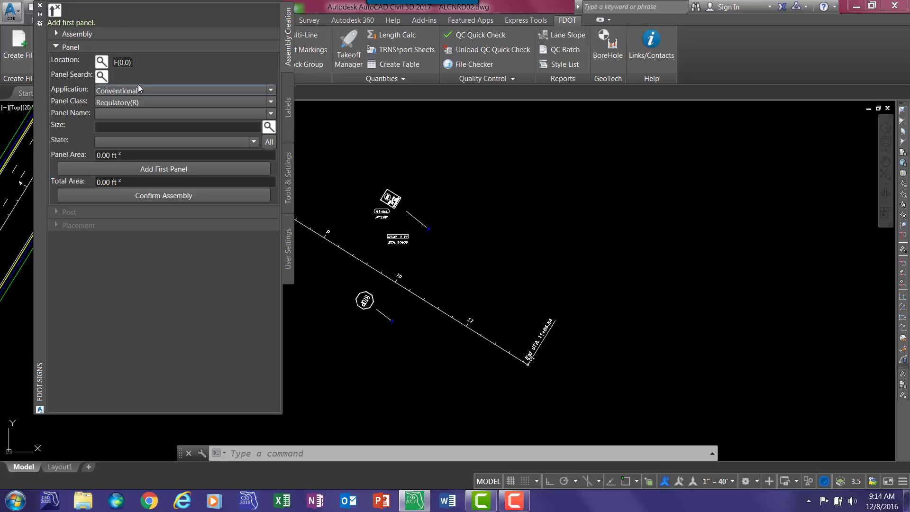
- Add the regulatory R1-1 panel, size 30"x30" and state Proposed, as the assembly's first panel at F(0,0)
click(128, 116)
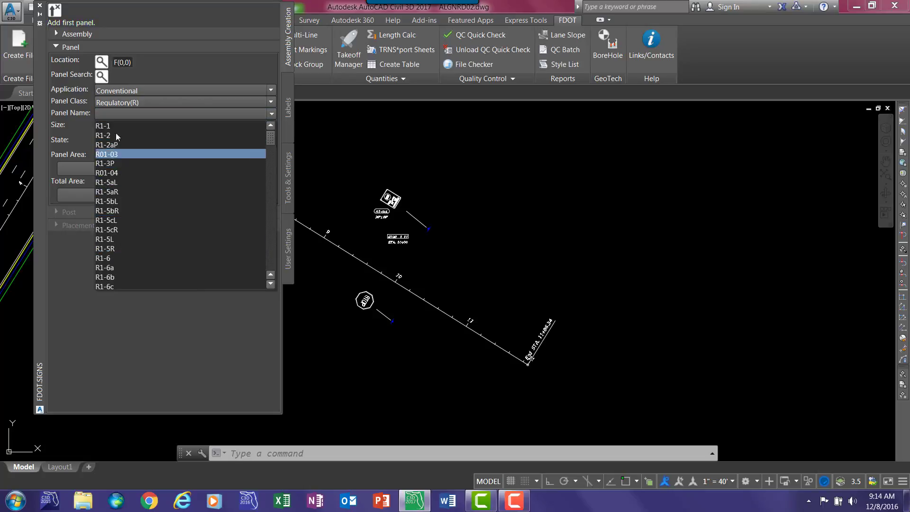
click(130, 135)
click(259, 127)
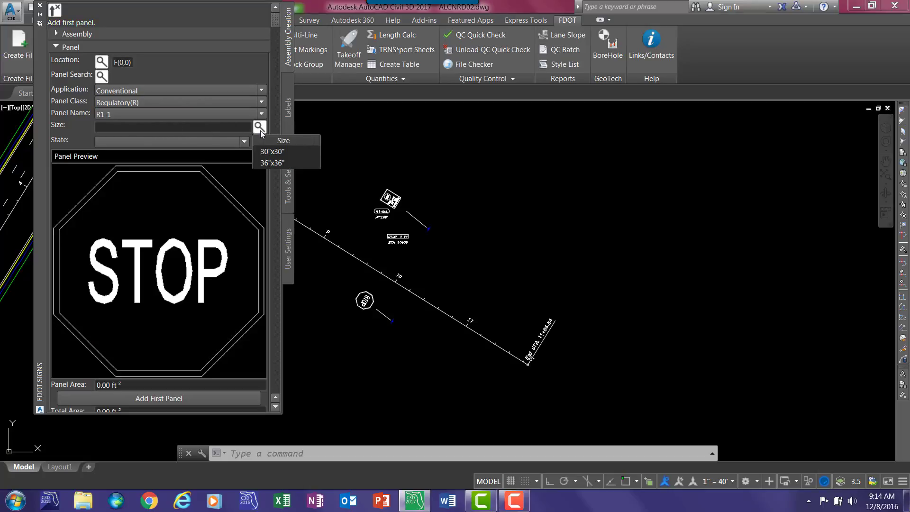
click(284, 148)
click(167, 141)
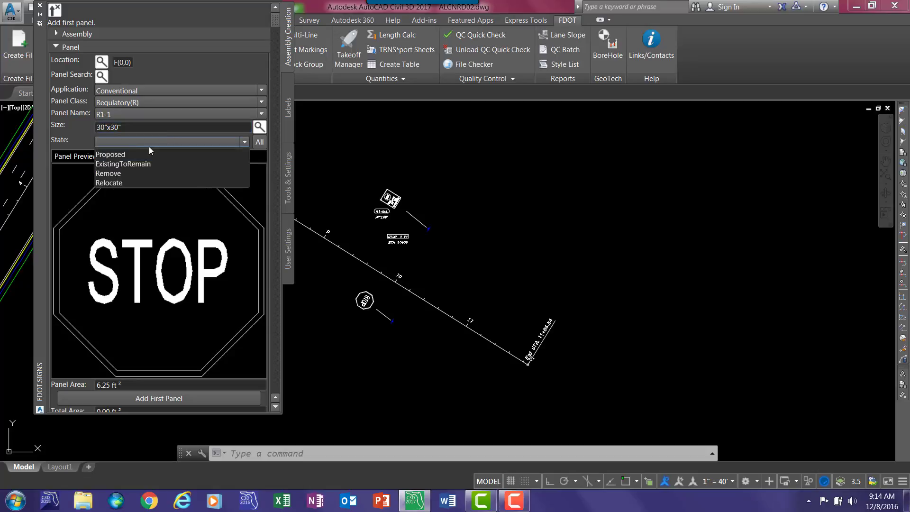
click(124, 153)
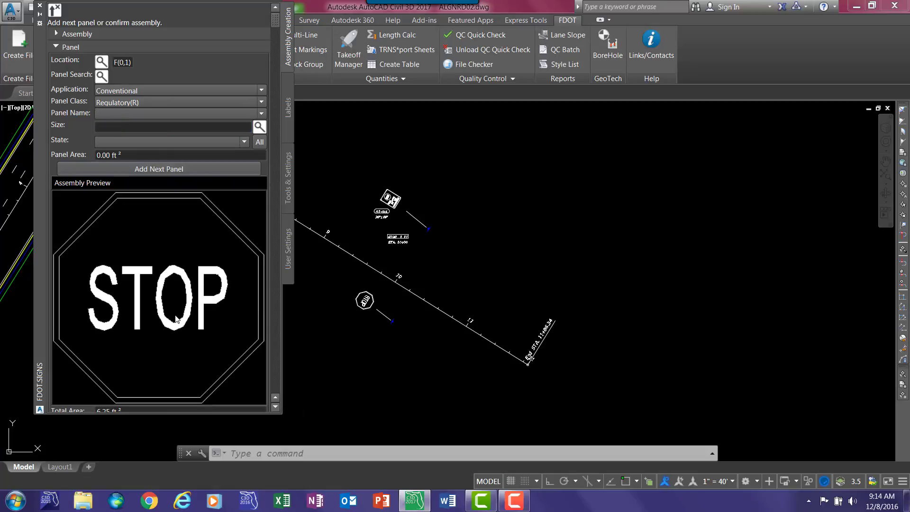
scroll(176, 313, down, 3)
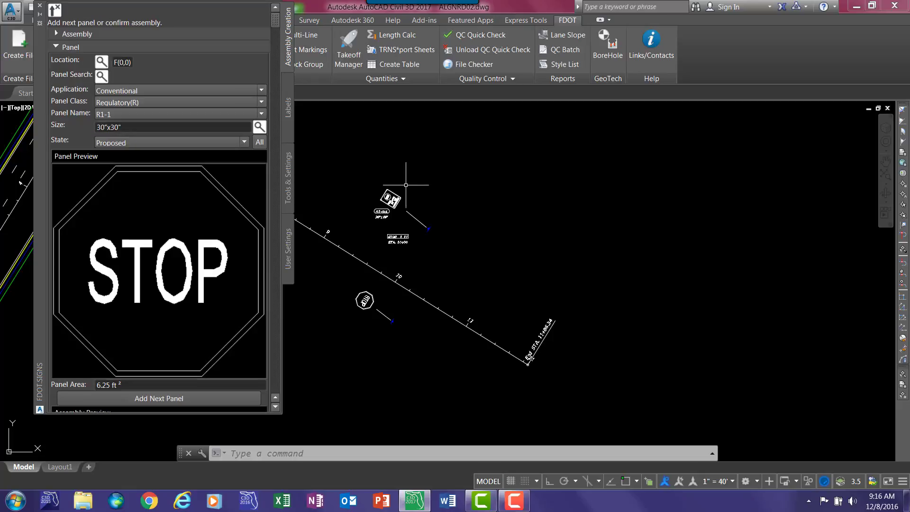
click(158, 399)
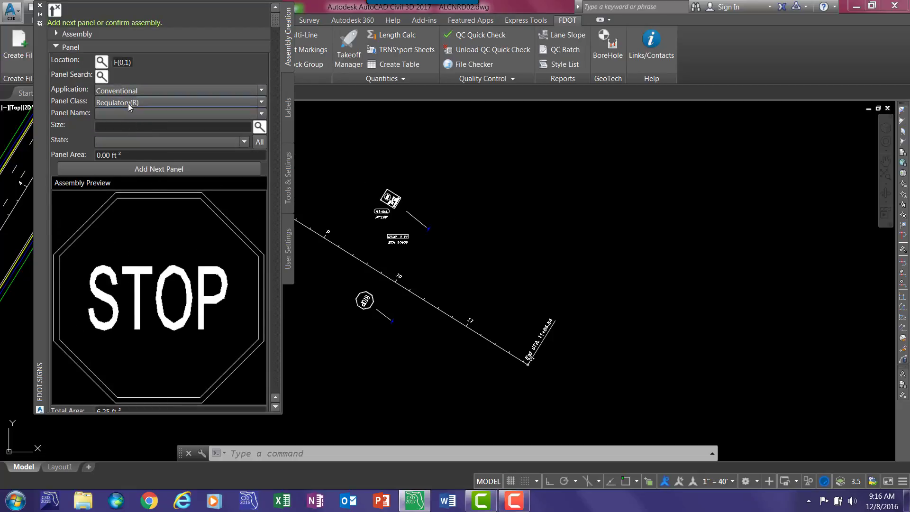
- Add an R1-3P panel, size 18"x6" and state Proposed, at grid location F(1,0) beneath the stop panel
click(101, 62)
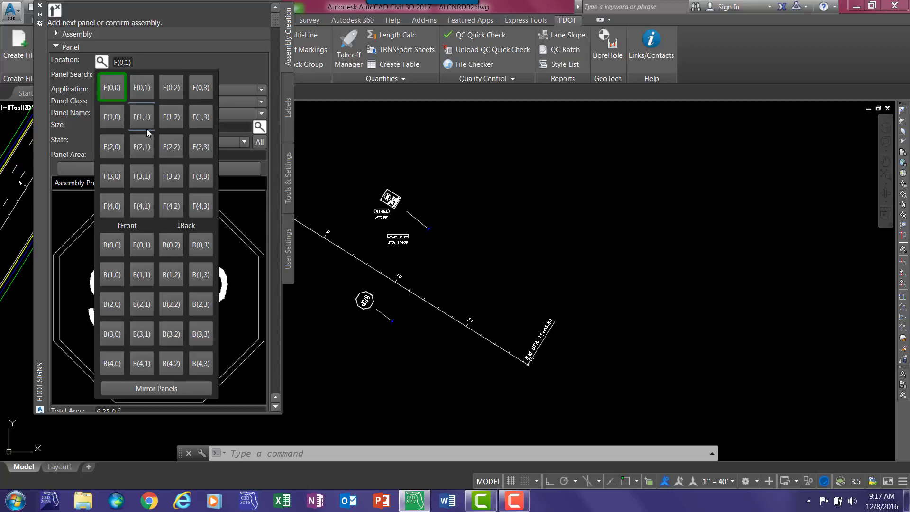
click(110, 120)
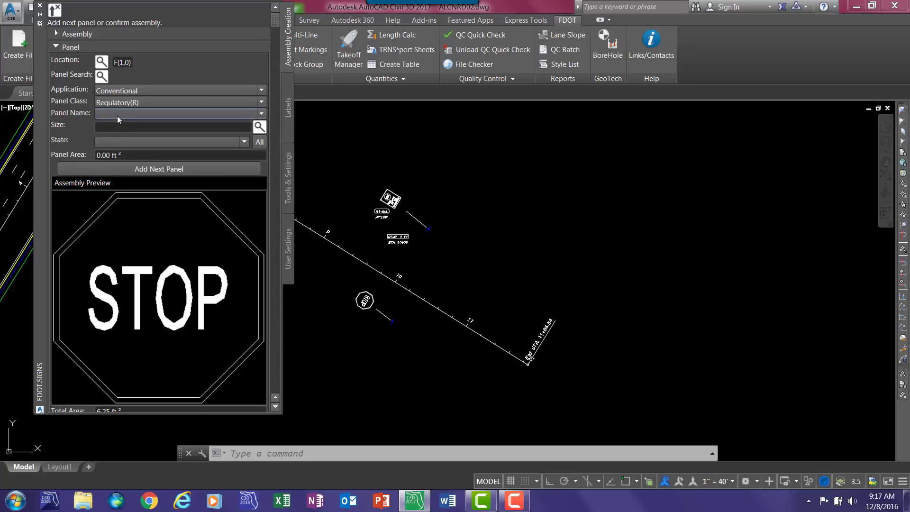
click(118, 115)
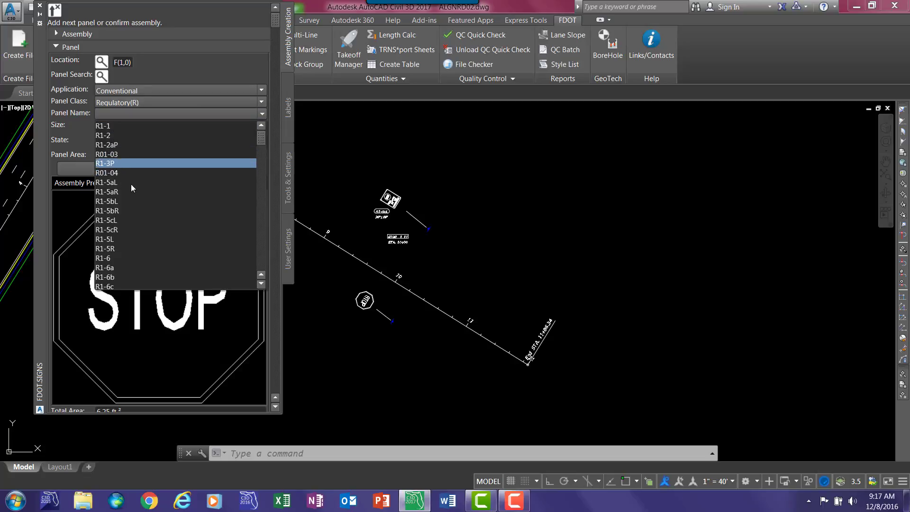
key(Return)
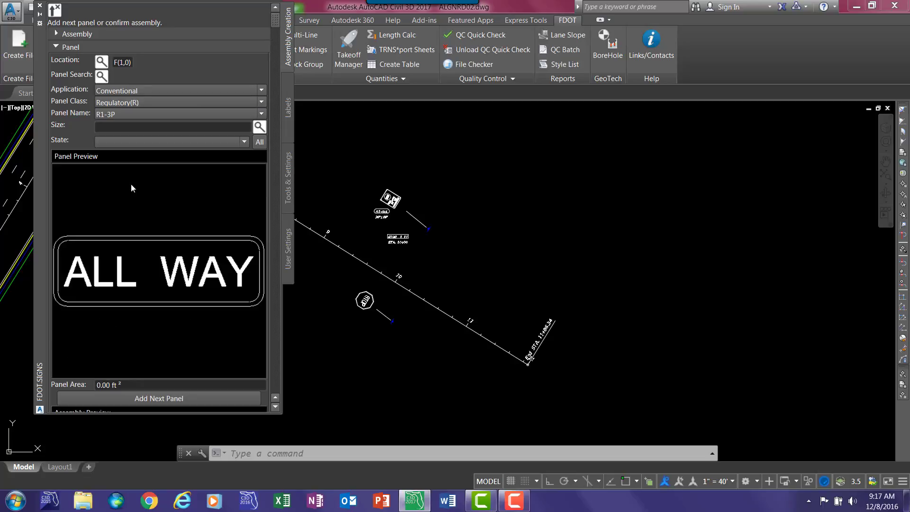
click(260, 129)
click(278, 149)
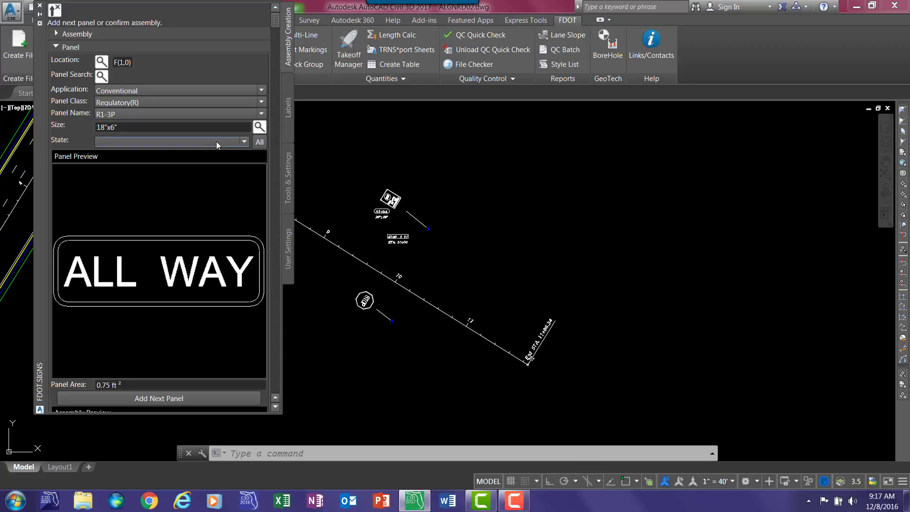
click(244, 142)
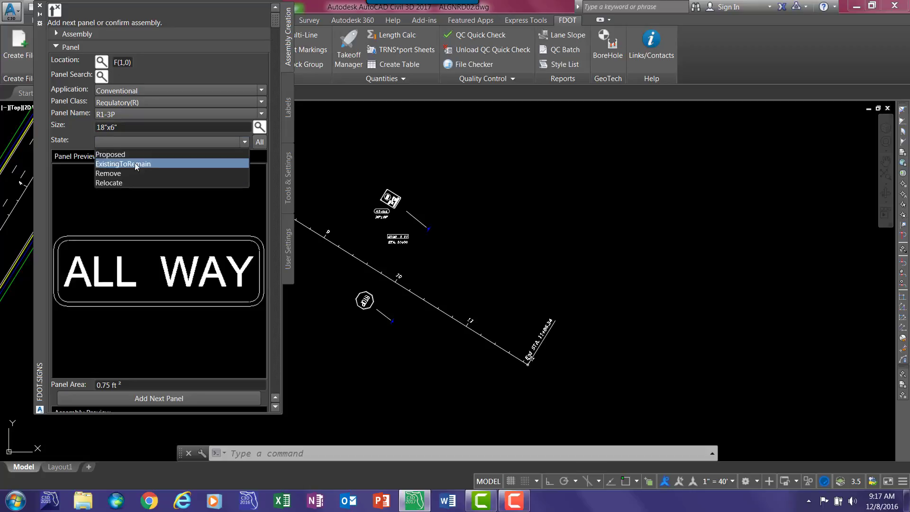
click(106, 155)
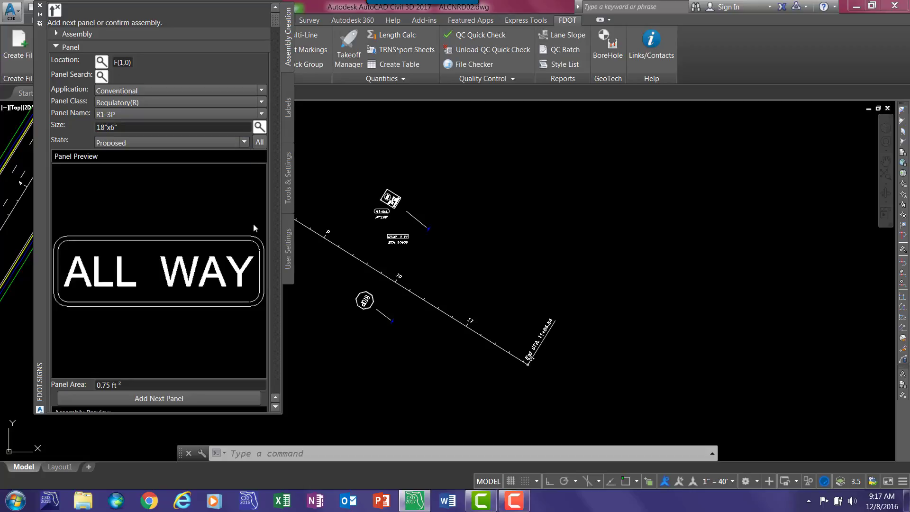
click(136, 399)
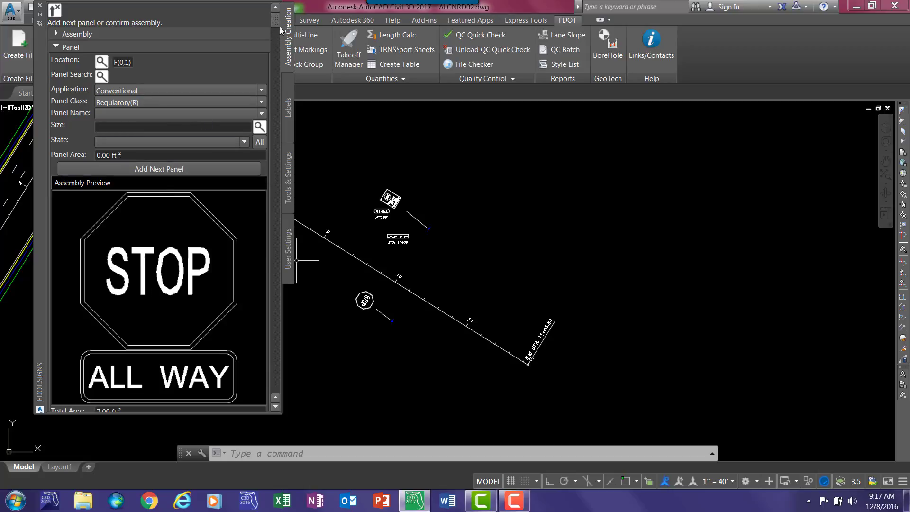
- Confirm the two-panel assembly and define its post as Proposed, Furnish and Install Ground Mount, 1 Sided
drag(277, 23, 255, 428)
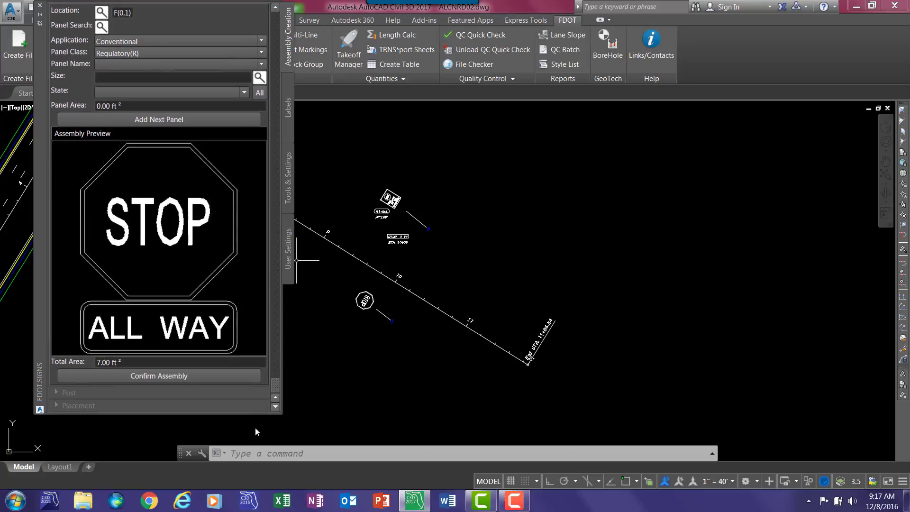
click(147, 375)
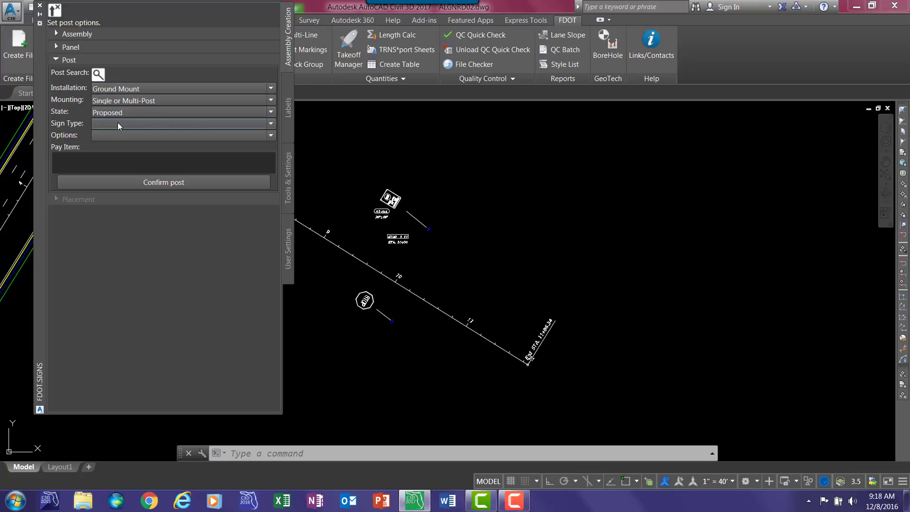
click(117, 123)
click(115, 138)
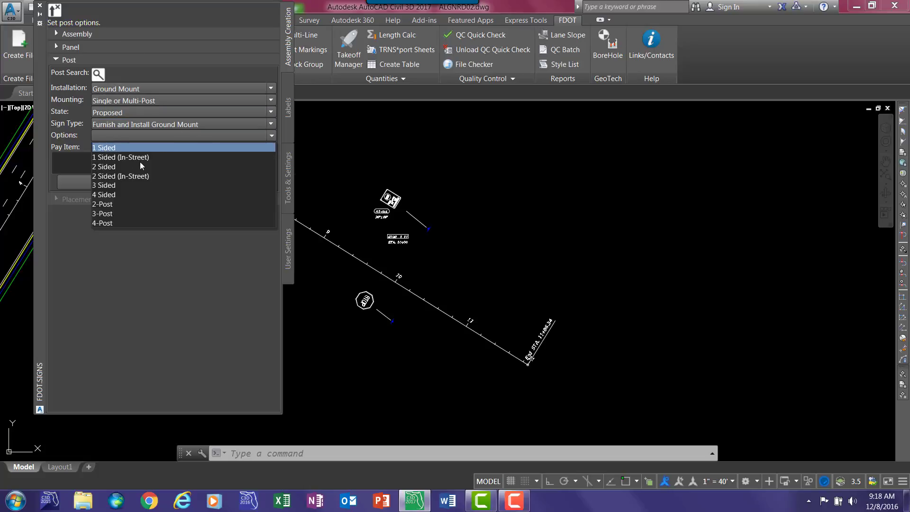
click(142, 162)
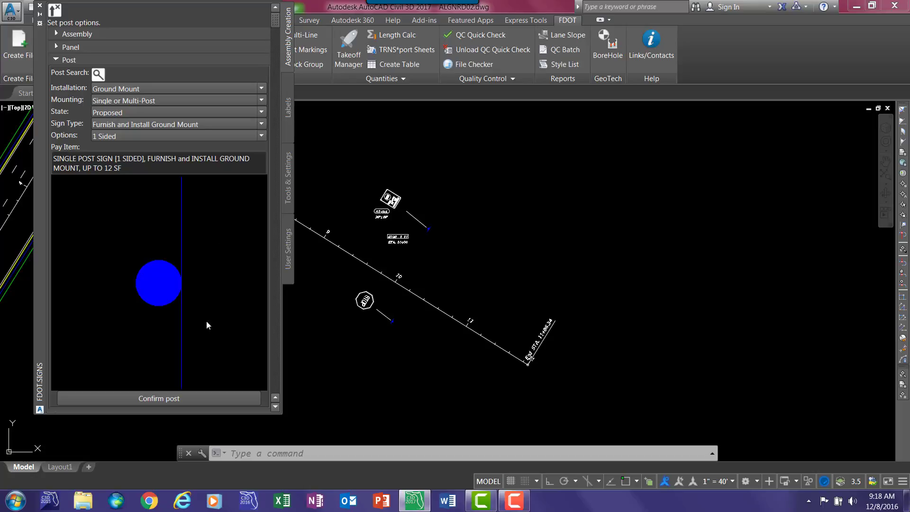
click(217, 395)
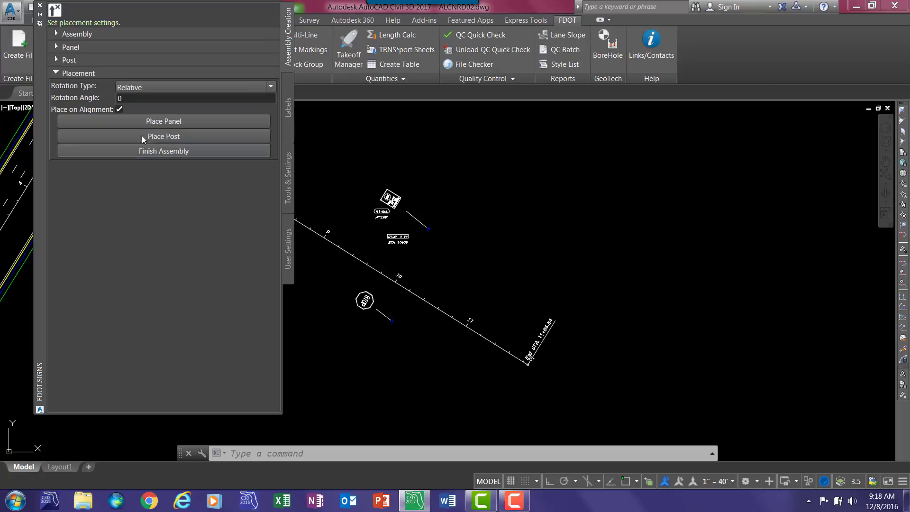
- Place the Multi-001 panels above the alignment at about station 11+00, with an offset of about -76
click(152, 123)
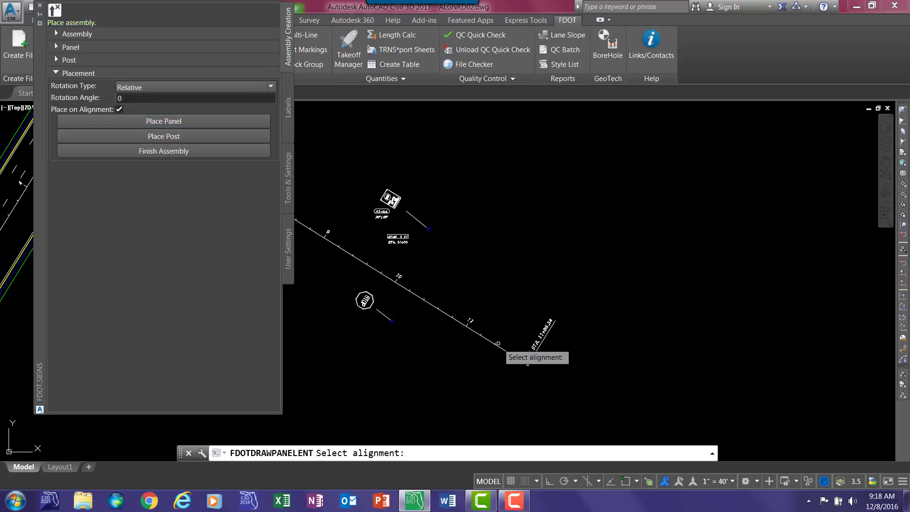
click(491, 342)
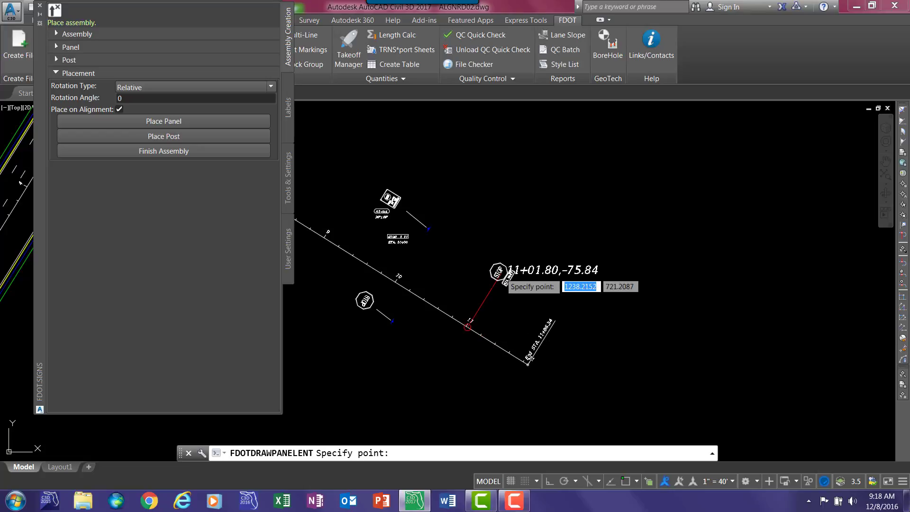
click(500, 273)
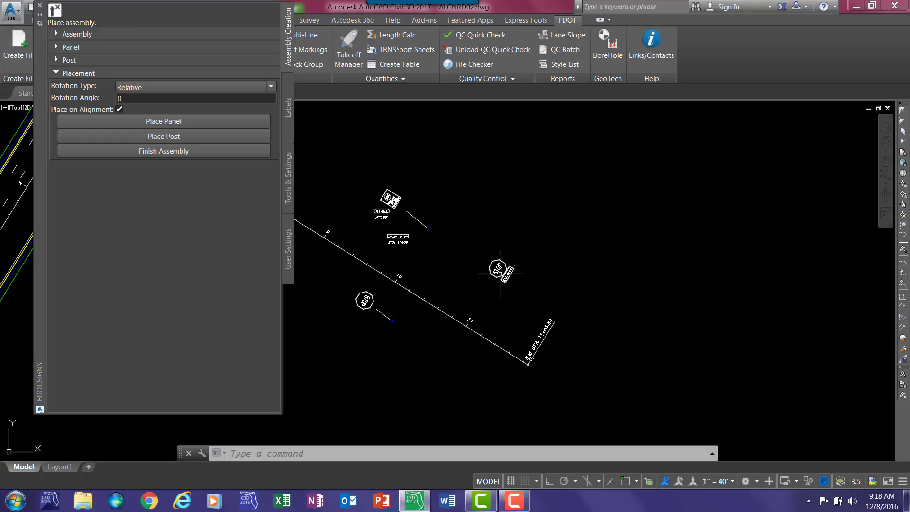
- Place the Multi-001 post on the same alignment, just below and right of its panels, and finish the assembly
click(491, 343)
click(516, 302)
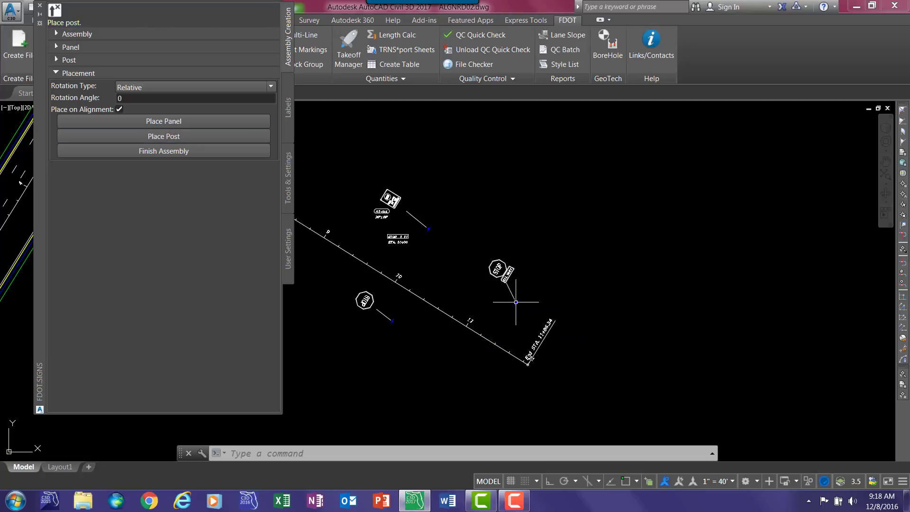
click(184, 151)
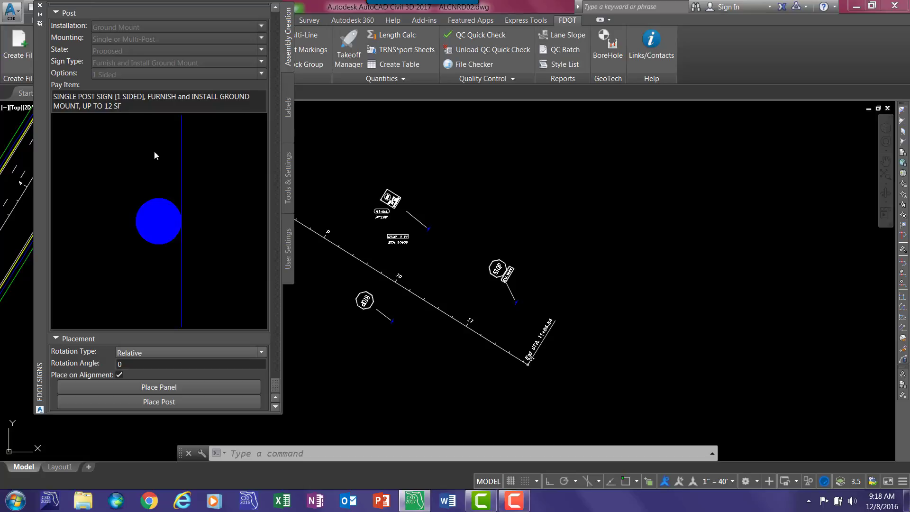
- Start a new assembly from the Multi-001 assembly and mirror its front panels to the back
drag(77, 8, 104, 175)
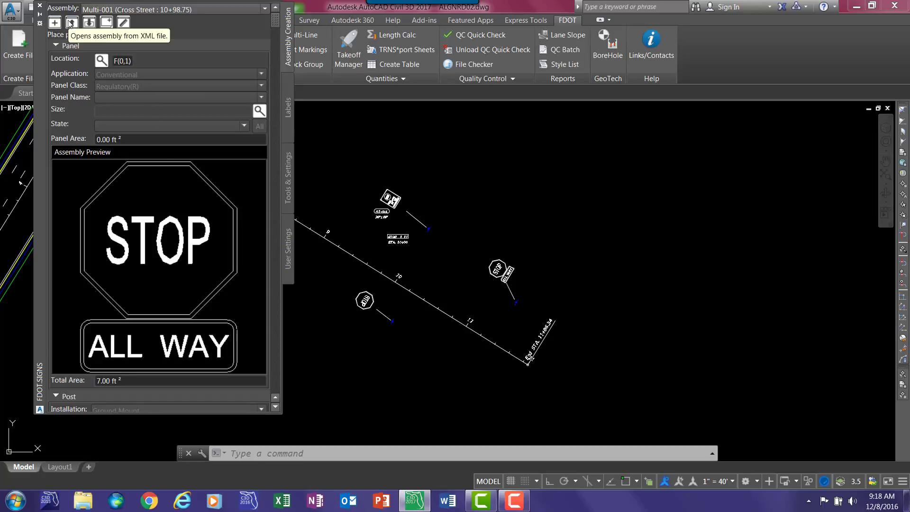
click(107, 22)
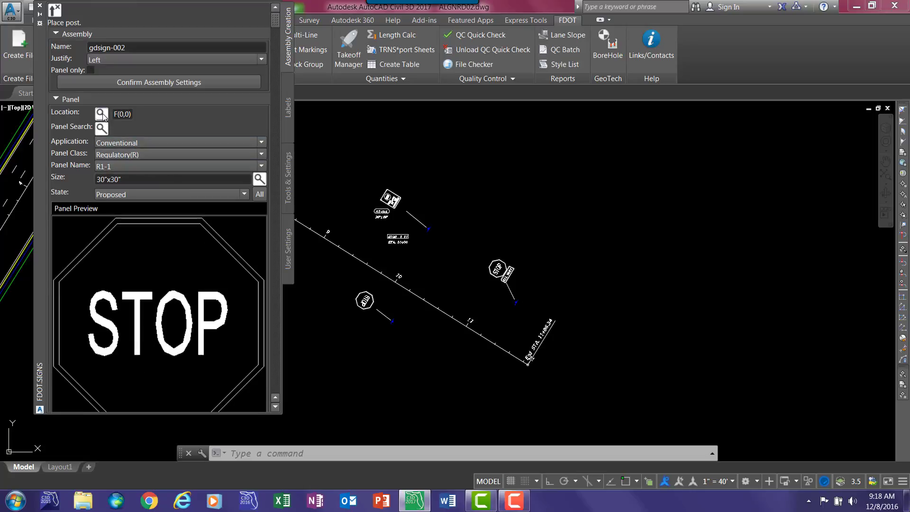
click(102, 114)
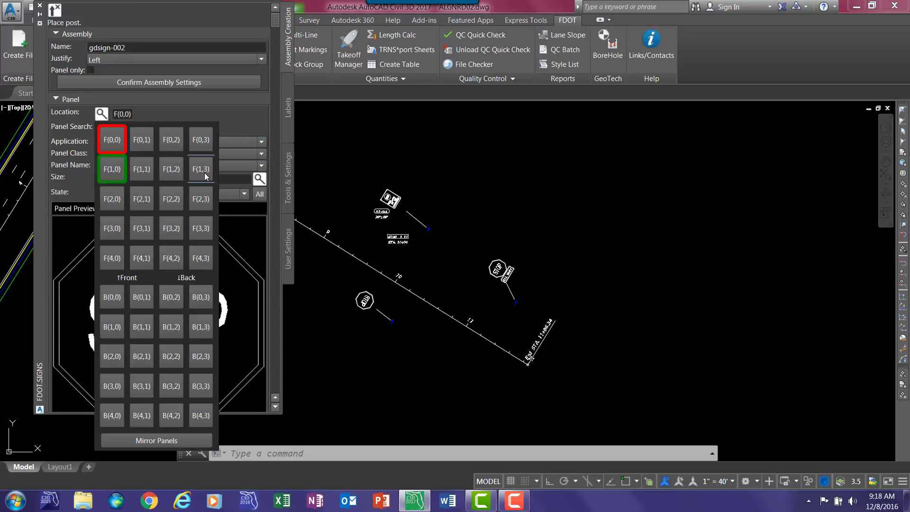
click(160, 441)
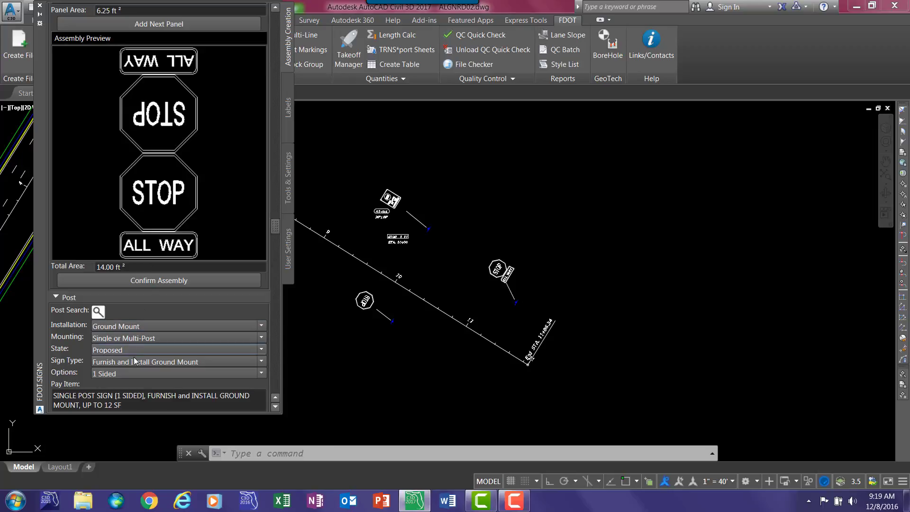
- Set the mirrored assembly's post option to 2 Sided and confirm both the panel assembly and the post
click(134, 375)
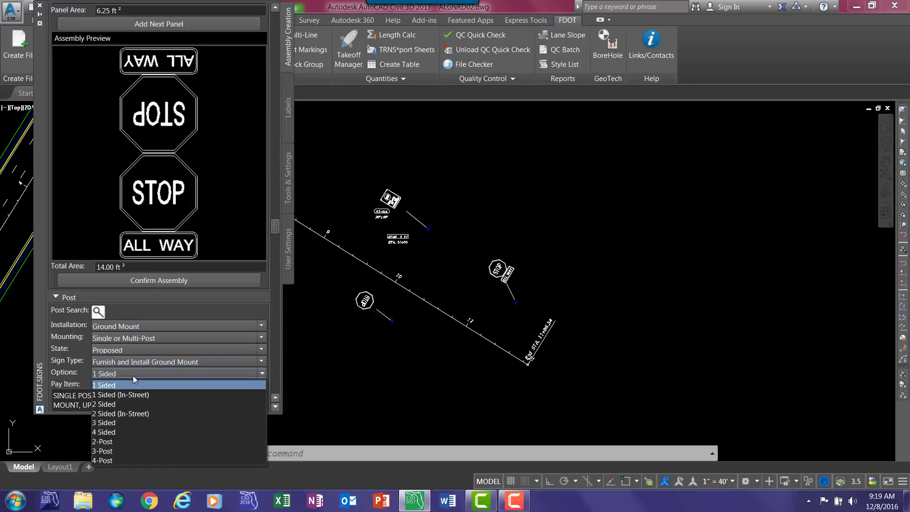
click(109, 403)
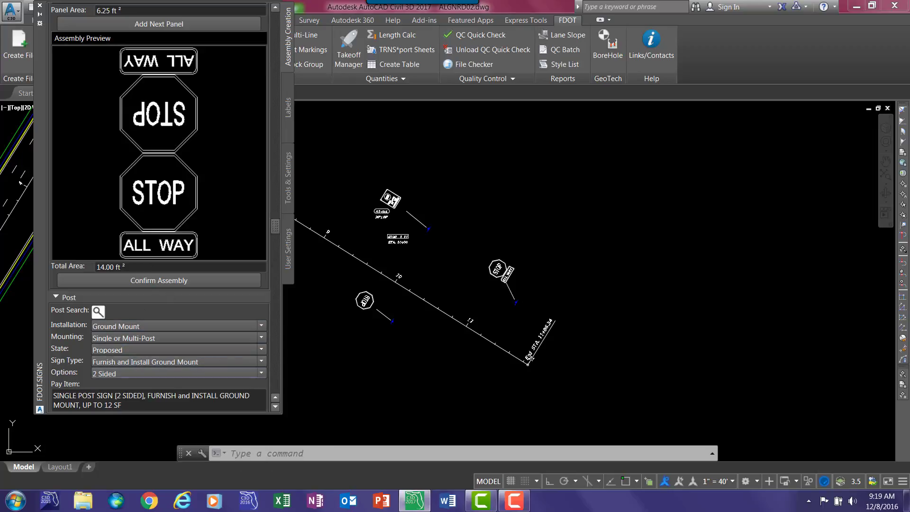
click(180, 283)
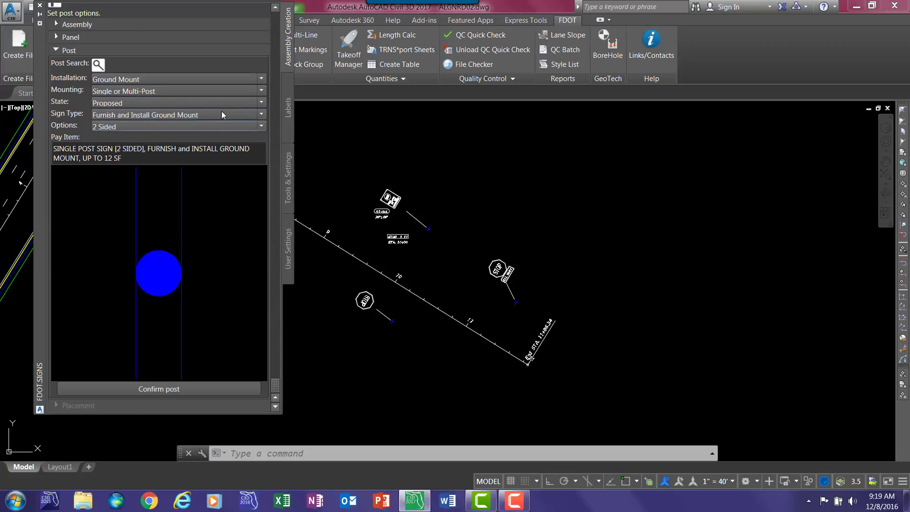
click(148, 388)
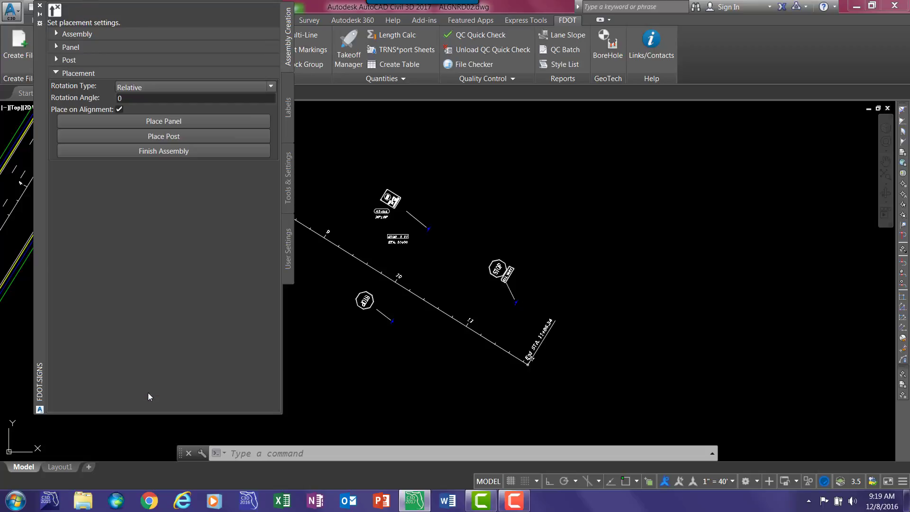
- Place the mirrored two-sided panels on the cross street alignment, above it at about station 8+45
click(163, 118)
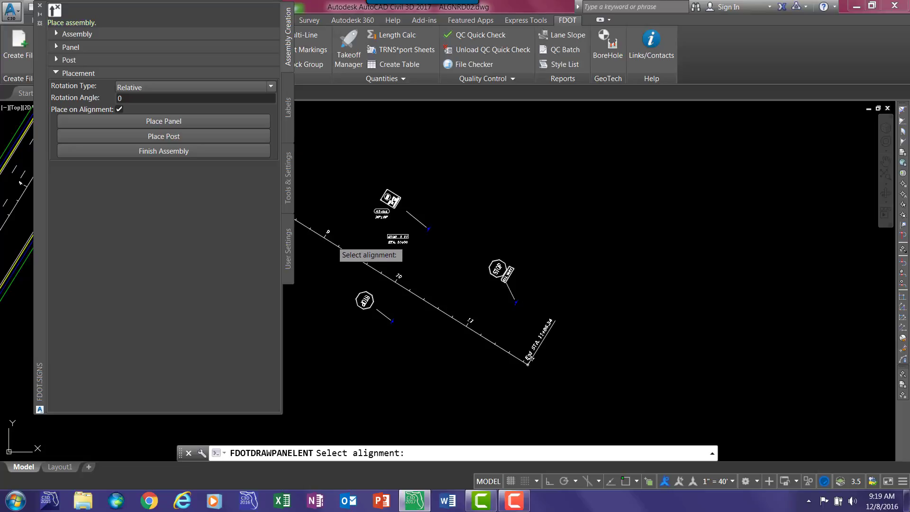
click(332, 243)
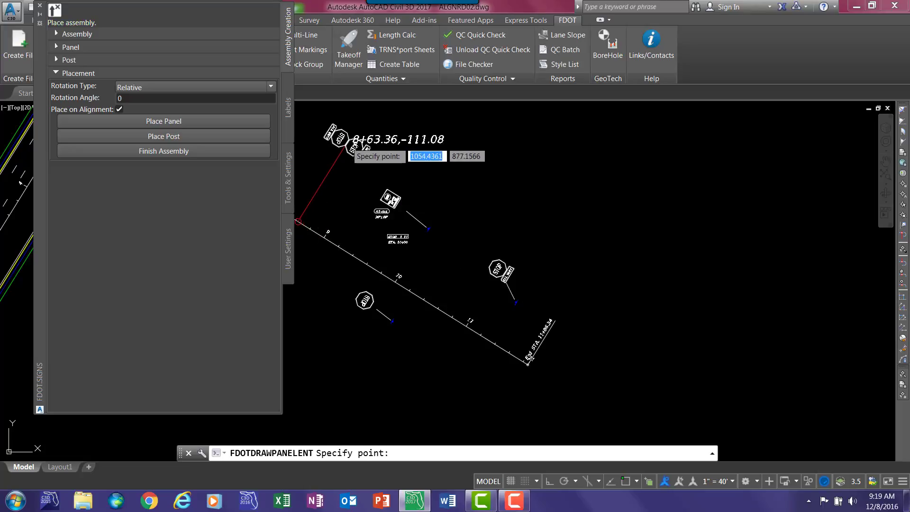
click(342, 134)
mouse_move(315, 157)
middle_down()
mouse_move(336, 236)
mouse_move(382, 230)
mouse_move(470, 251)
middle_up()
scroll(356, 223, up, 5)
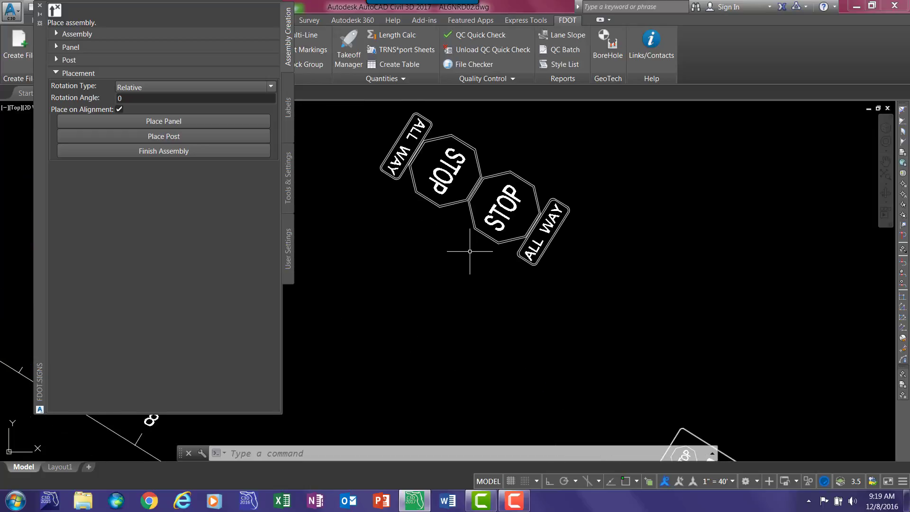
- Place the two-sided post on the same alignment at about station 8+28, below and left of its panels, and finish the assembly
click(114, 136)
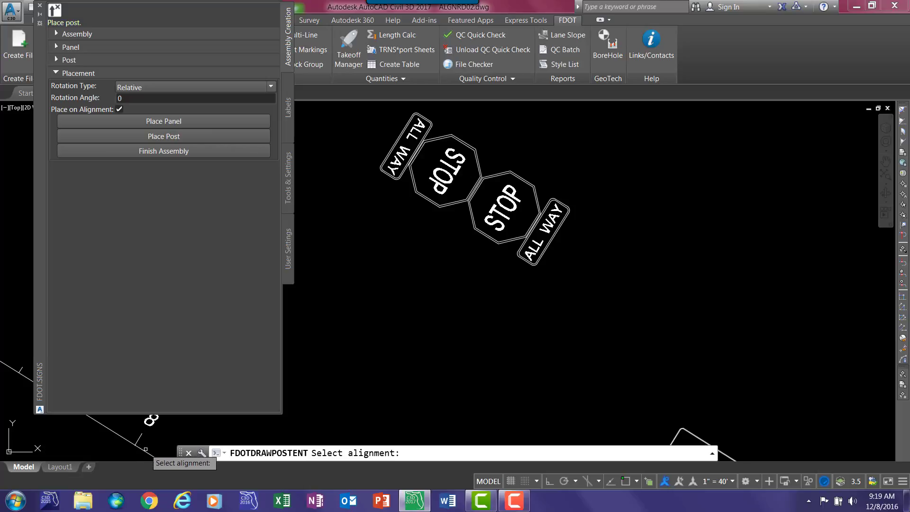
click(369, 284)
click(375, 248)
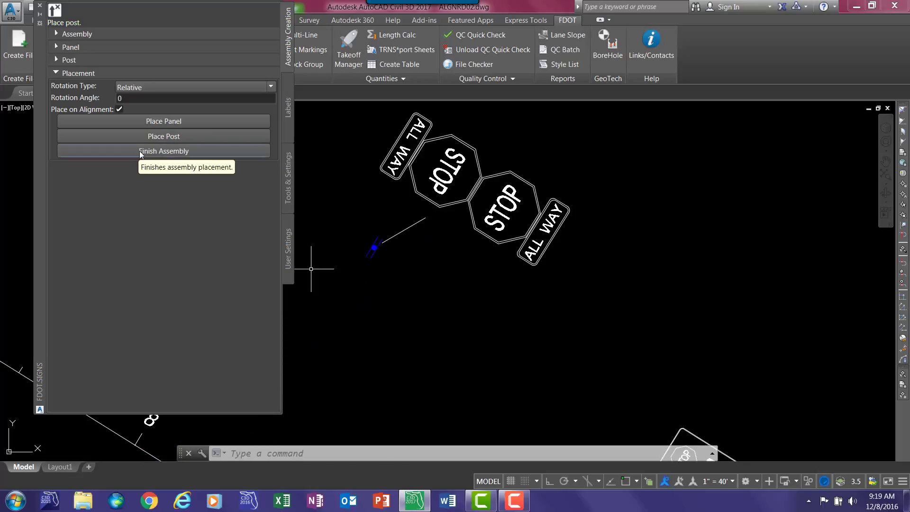
click(140, 151)
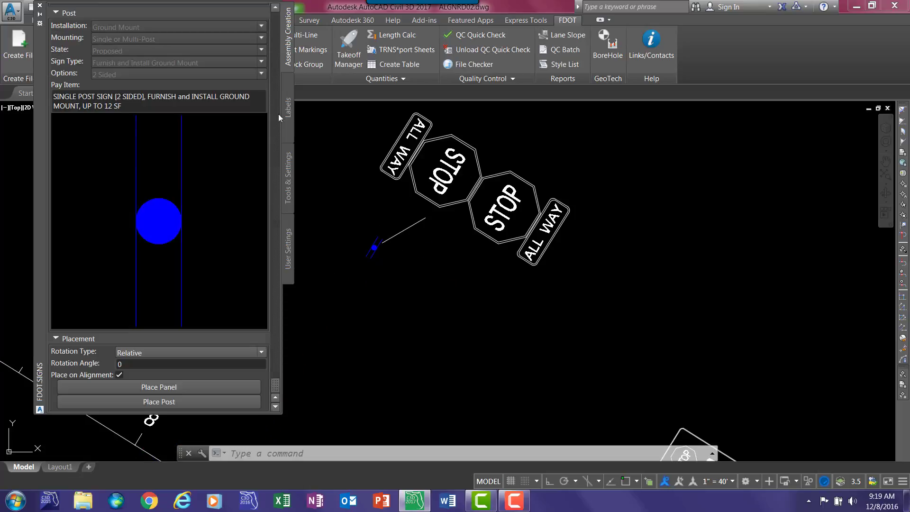
- Label the mirrored ALL WAY and STOP panels with their names and sizes, stacking the labels above and right of the assembly
click(289, 112)
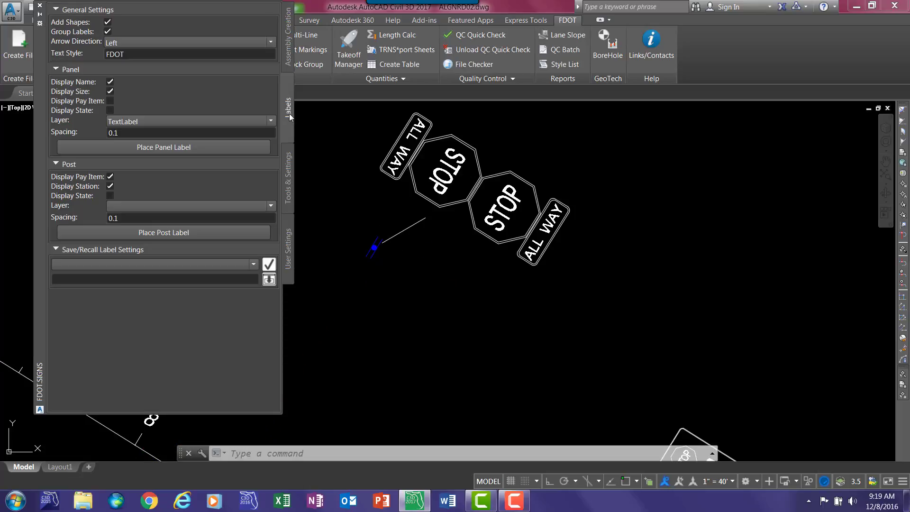
click(138, 150)
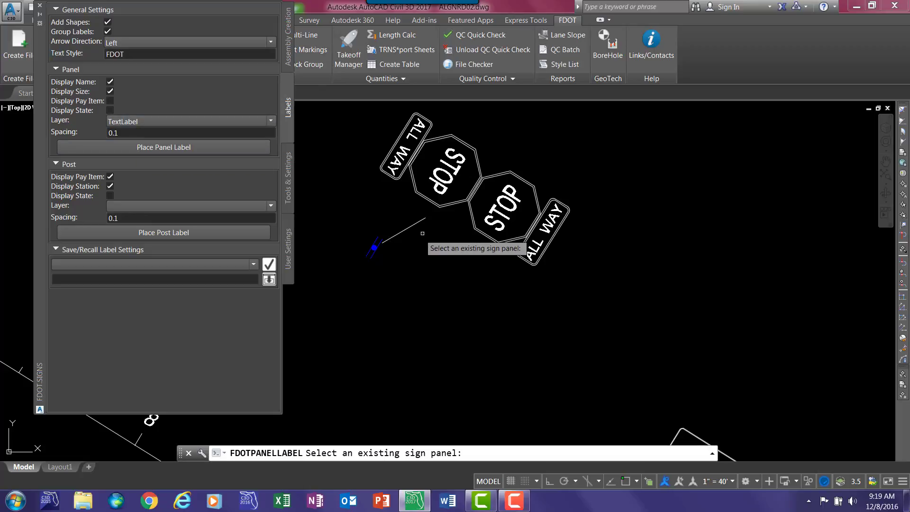
middle_drag(550, 250, 520, 320)
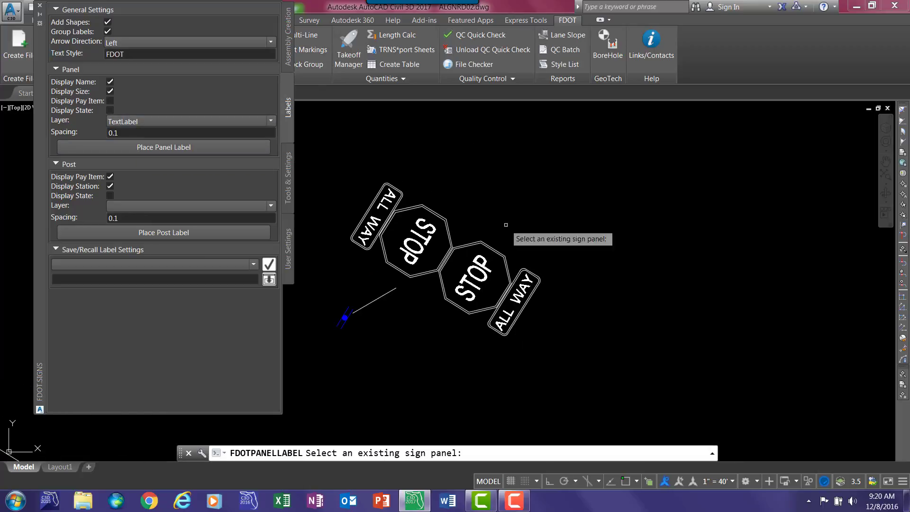
click(397, 190)
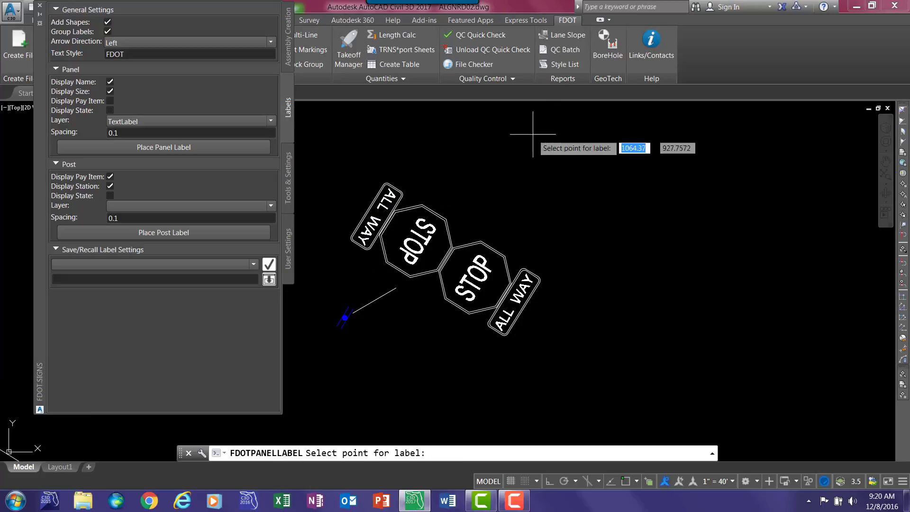
click(582, 133)
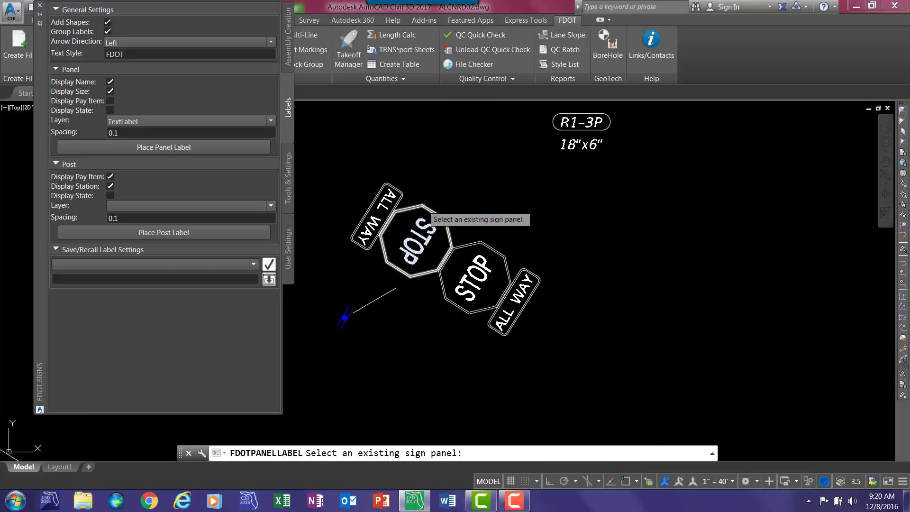
click(427, 209)
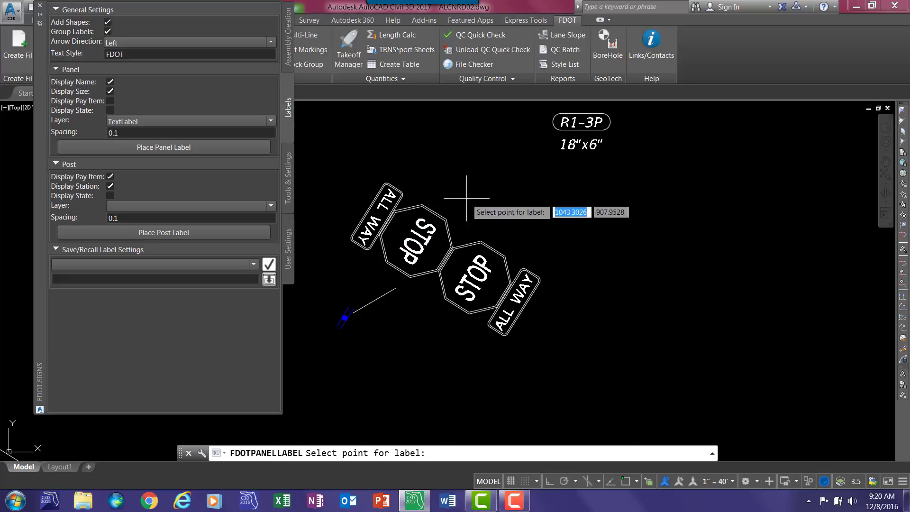
click(587, 183)
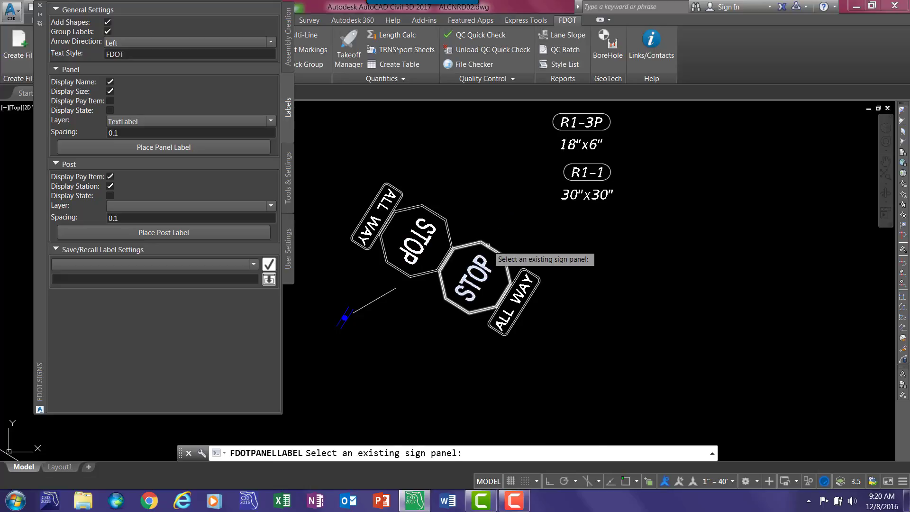
- Label the front STOP and ALL WAY panels with name and size, placing the labels beneath the two mirrored-panel labels
click(494, 249)
click(575, 213)
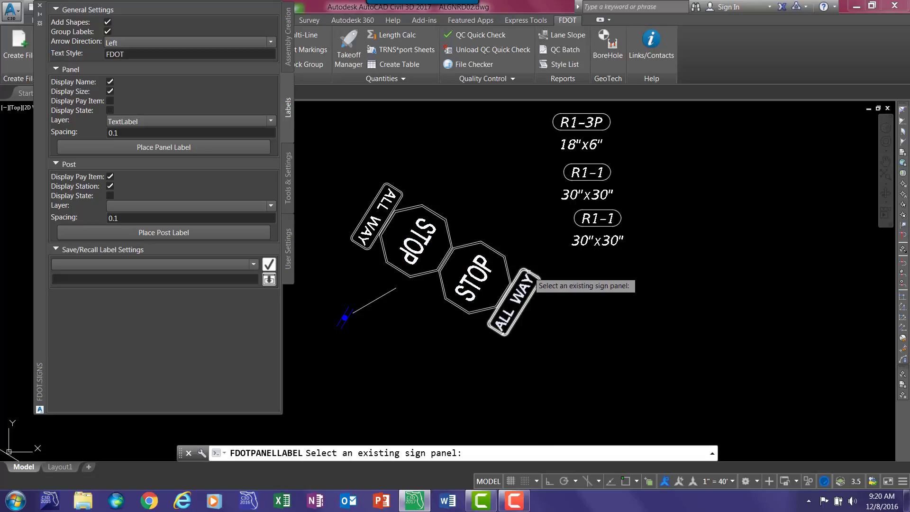
click(529, 275)
click(579, 280)
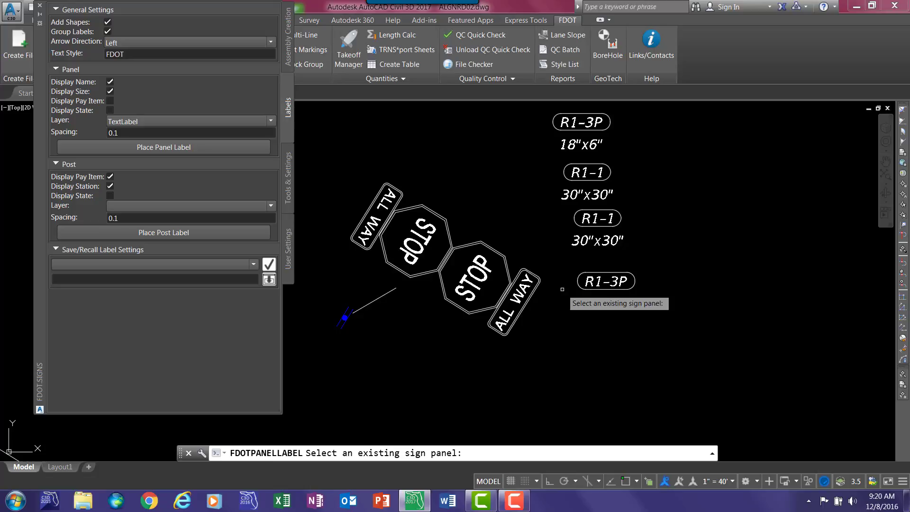
click(576, 282)
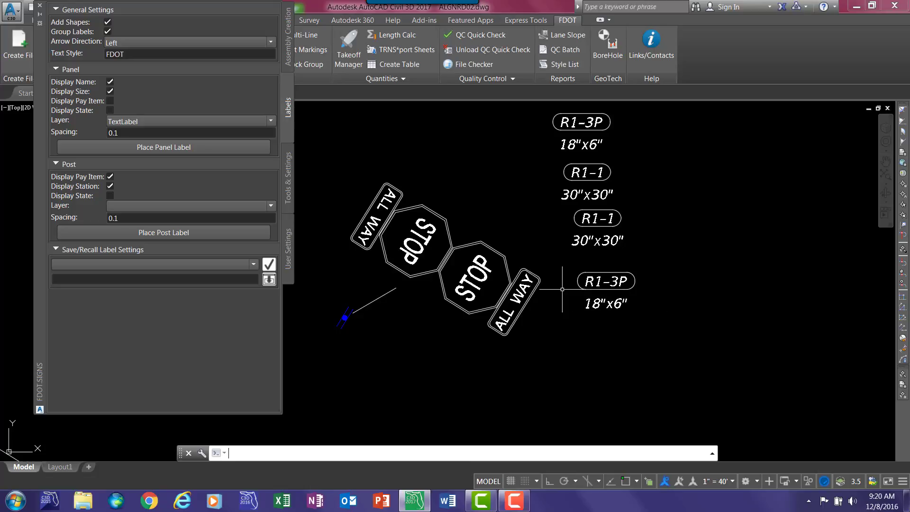
- Label the two-sided post with its pay item and station, placing the label just below the assembly
click(345, 317)
click(380, 362)
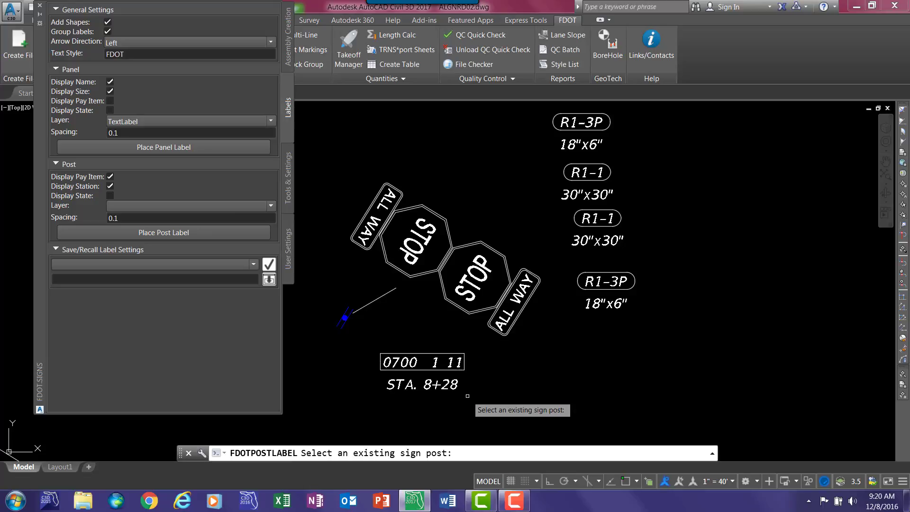
scroll(453, 308, down, 3)
key(Escape)
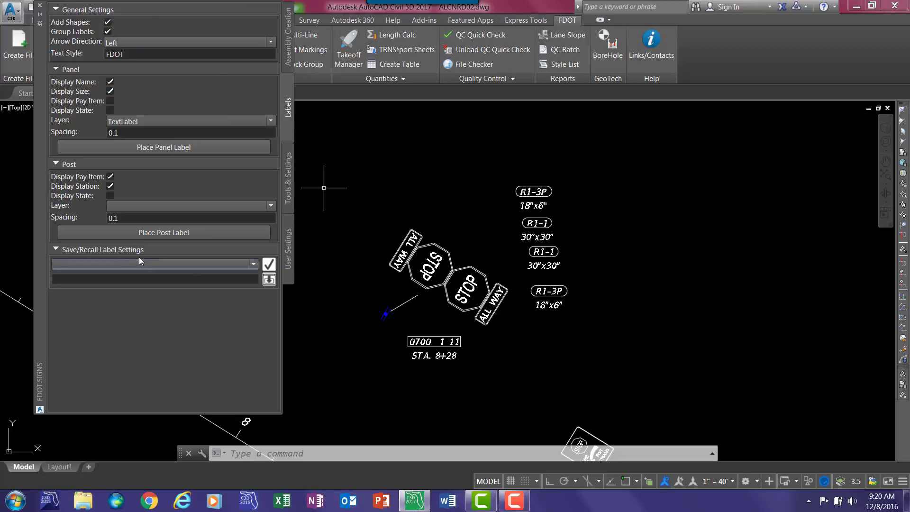
- Return to the finished two-sided STOP and ALL WAY assembly's definition and save it to an XML file
click(288, 49)
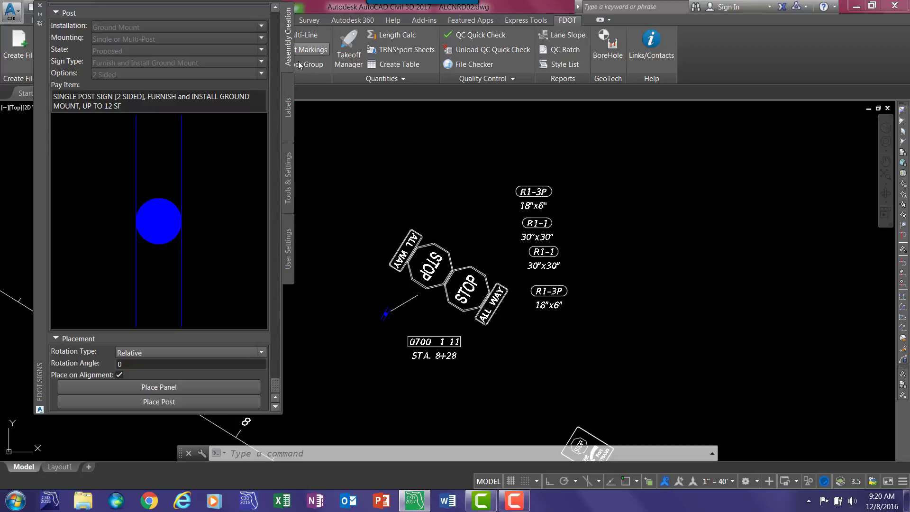
scroll(121, 229, down, 6)
scroll(123, 203, up, 6)
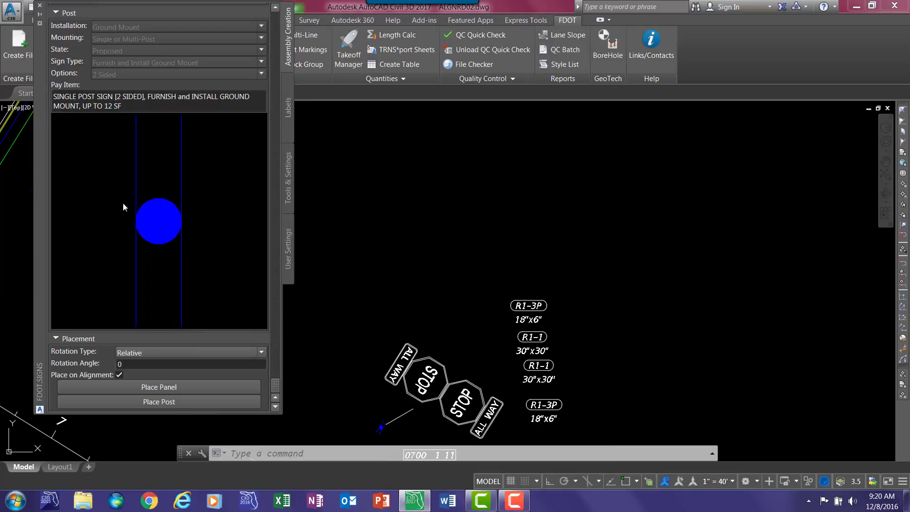
click(274, 326)
scroll(248, 83, up, 8)
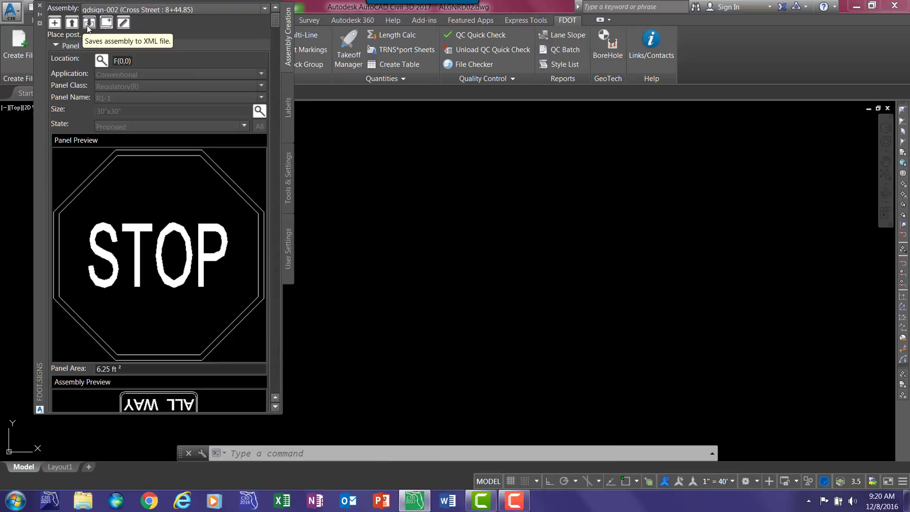
click(87, 25)
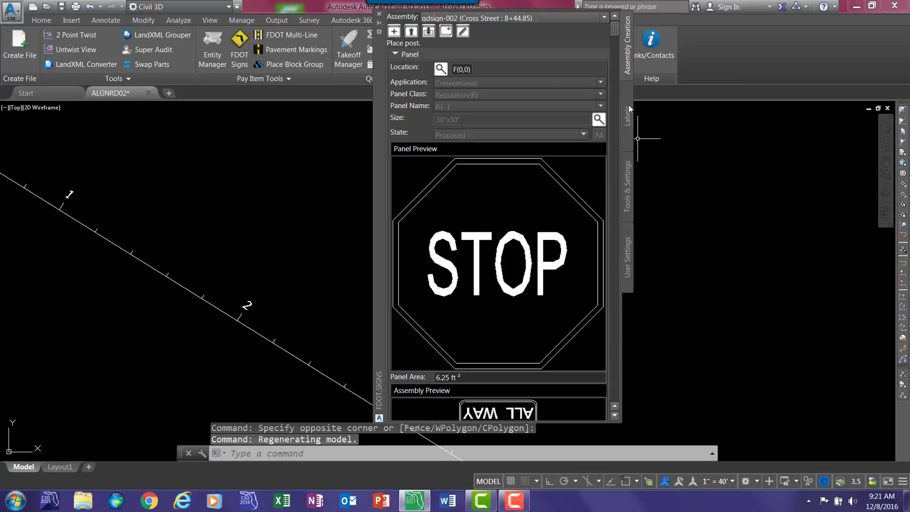
- Start a new left-justified assembly with a post and choose the conventional regulatory panel R1-6
click(396, 34)
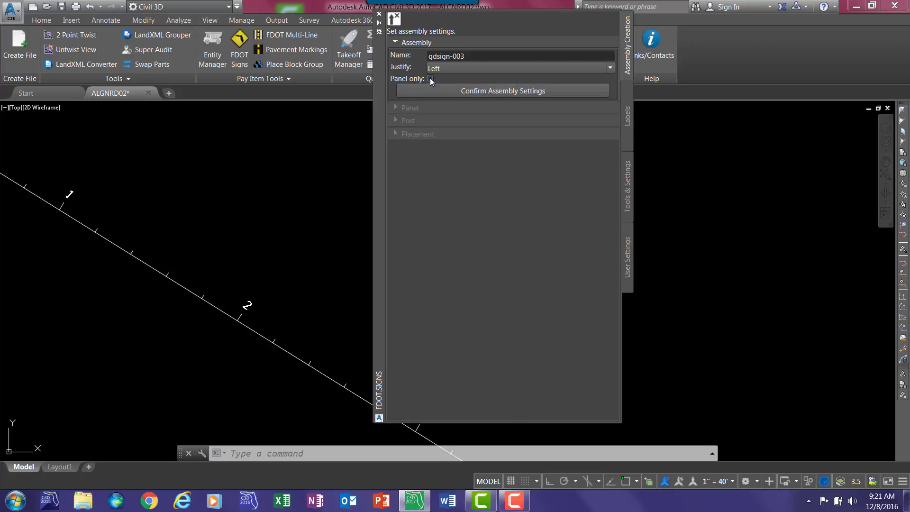
click(496, 90)
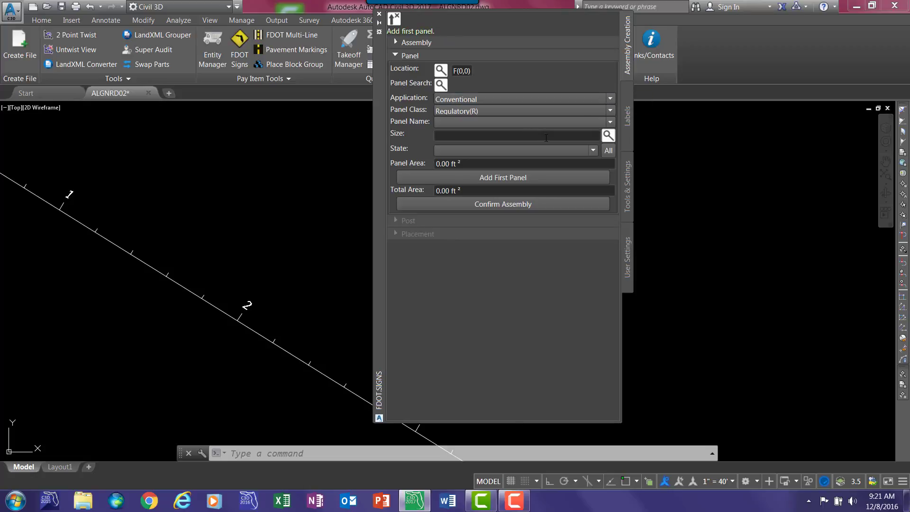
click(475, 123)
click(481, 165)
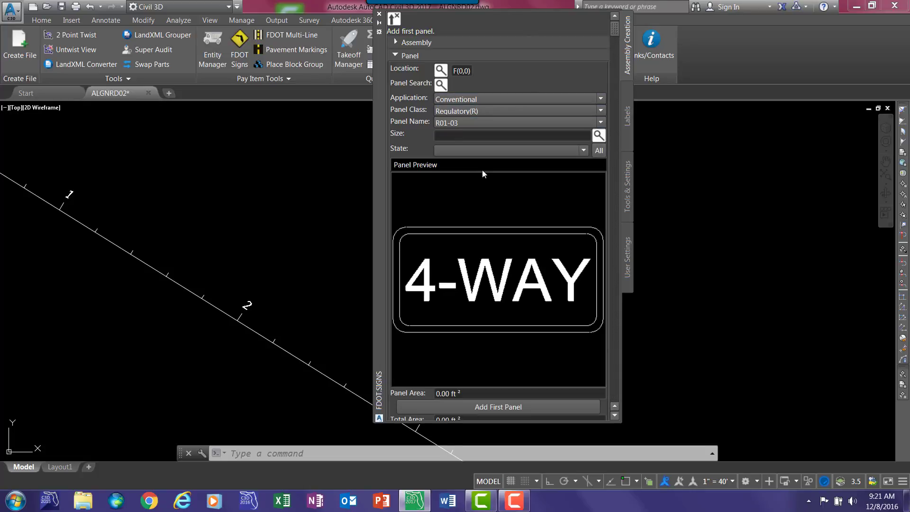
click(454, 125)
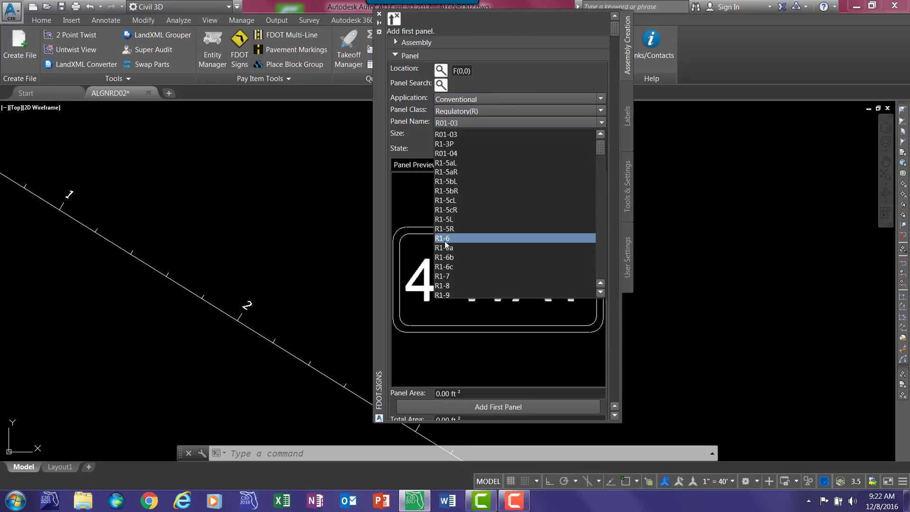
click(450, 238)
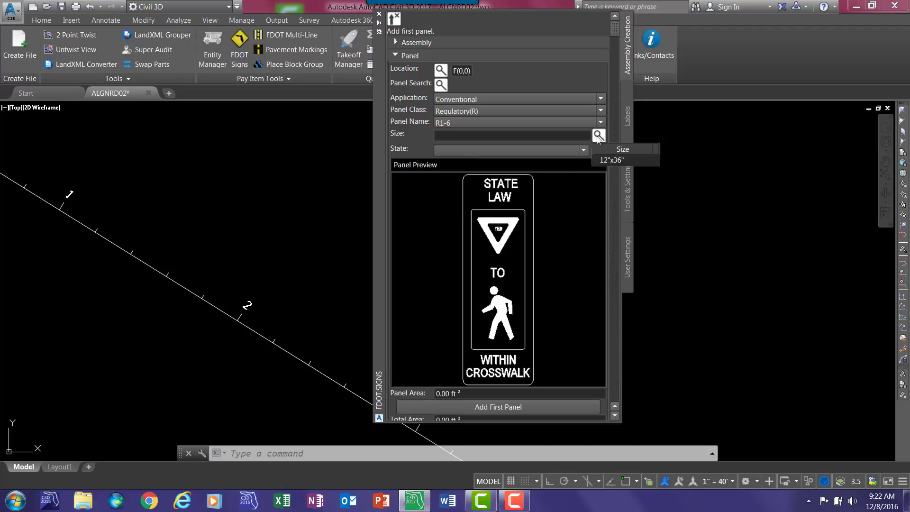
- Set the R1-6 panel's state to Relocate and add it as the assembly's first panel
click(527, 149)
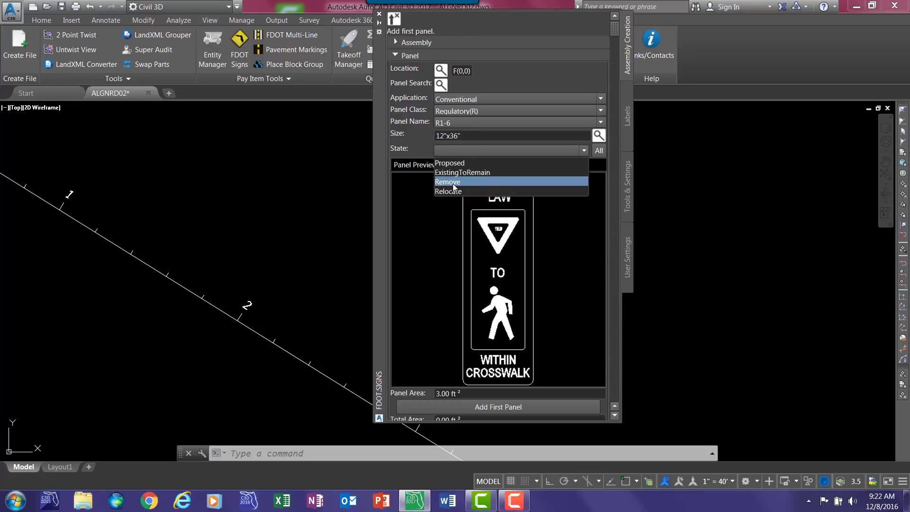
click(504, 209)
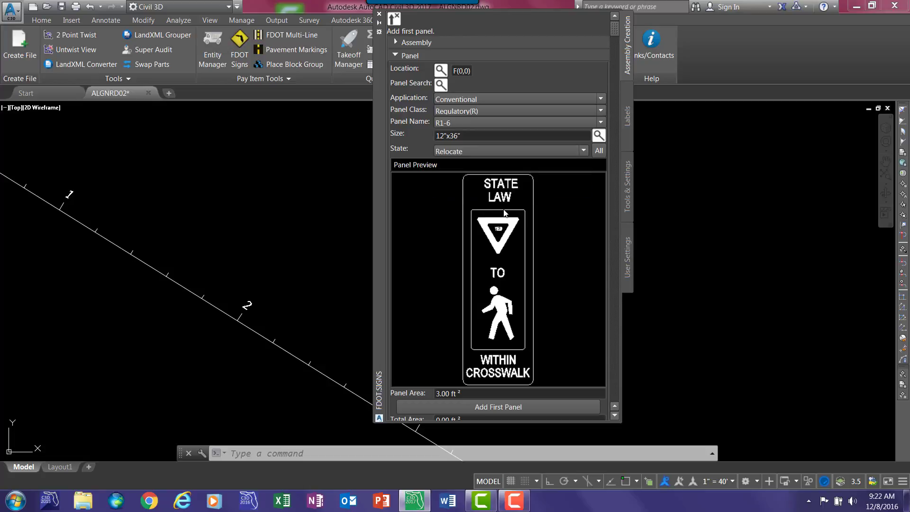
click(488, 408)
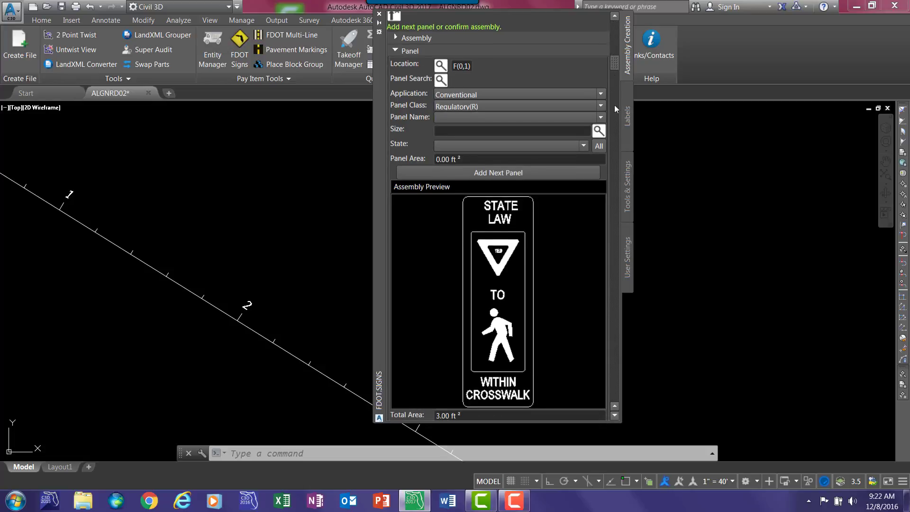
scroll(598, 323, down, 2)
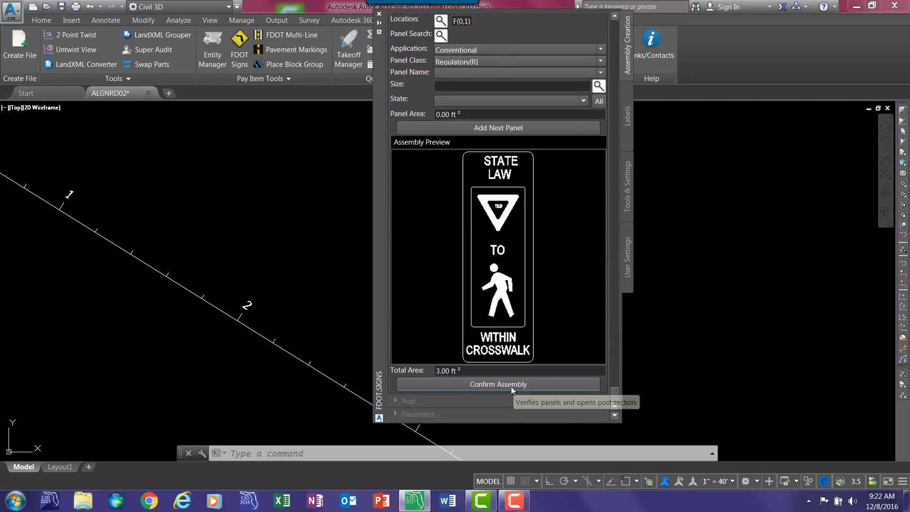
- Confirm the R1-6 panel assembly and set its post installation to Panel Only with Sign Panel mounting
click(511, 386)
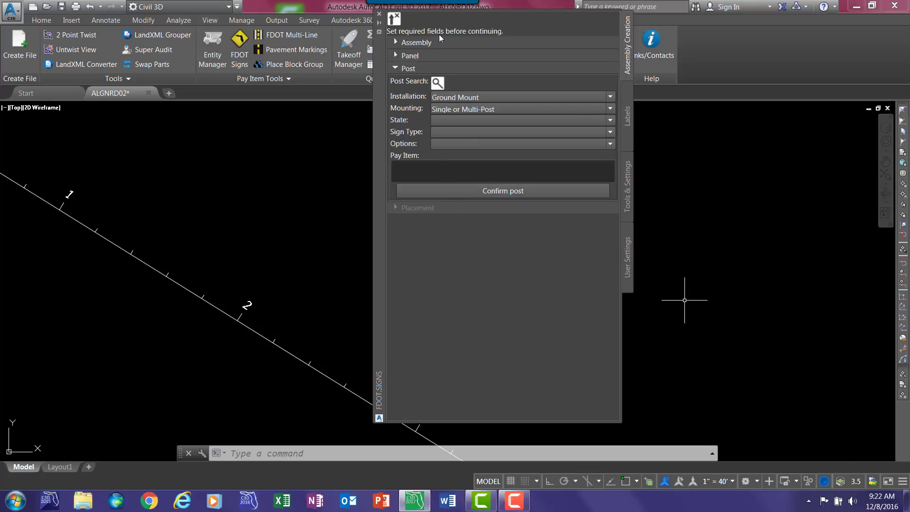
click(462, 96)
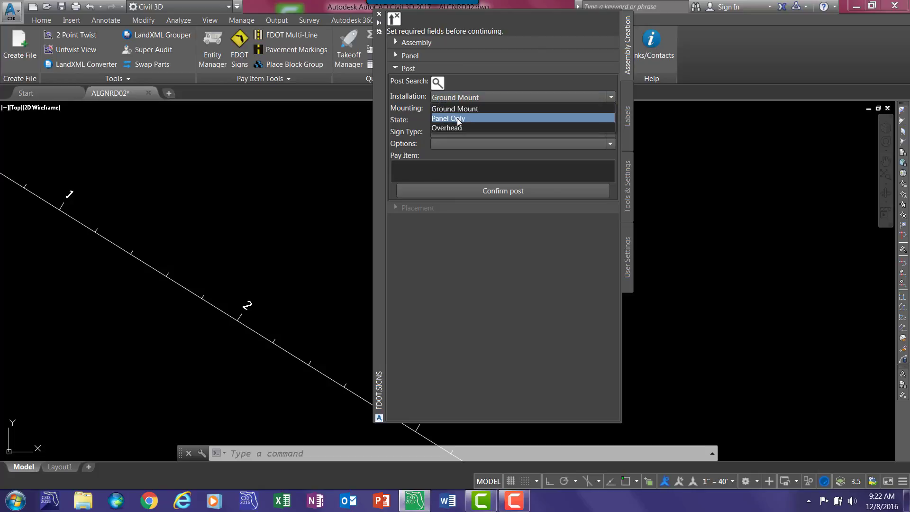
click(458, 119)
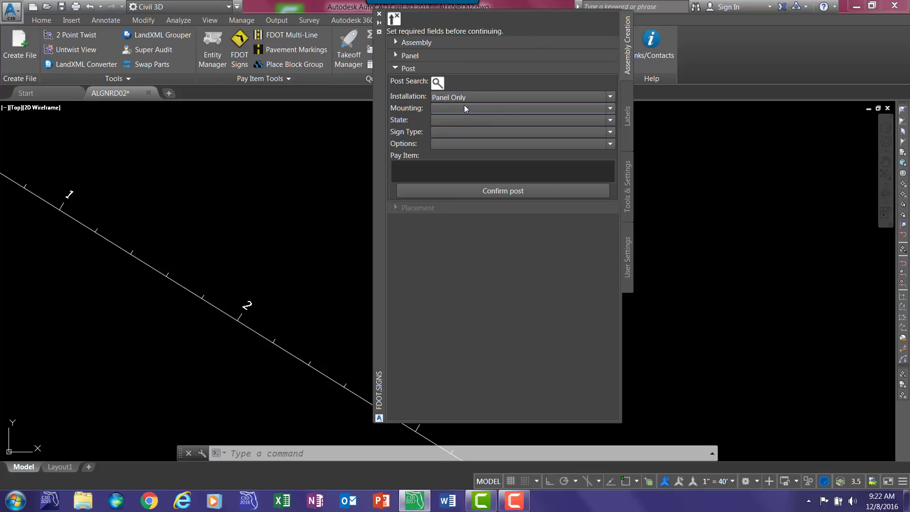
click(465, 108)
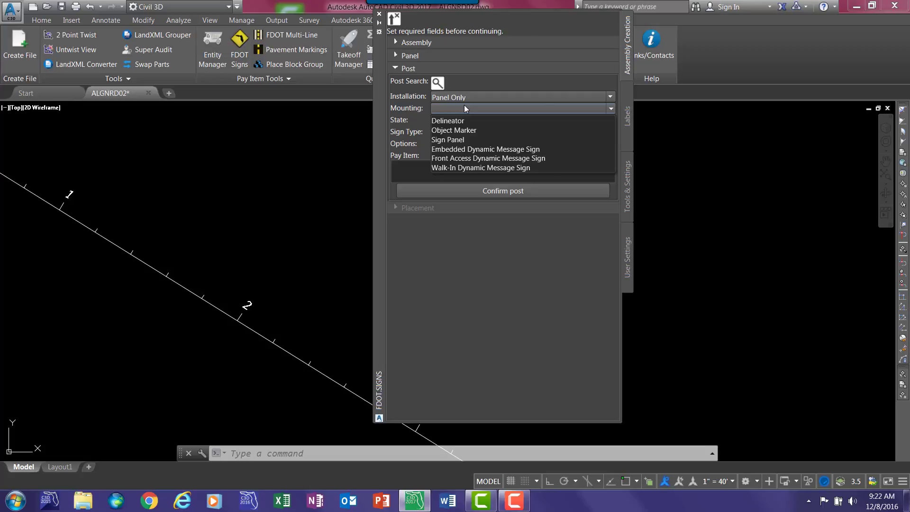
click(453, 140)
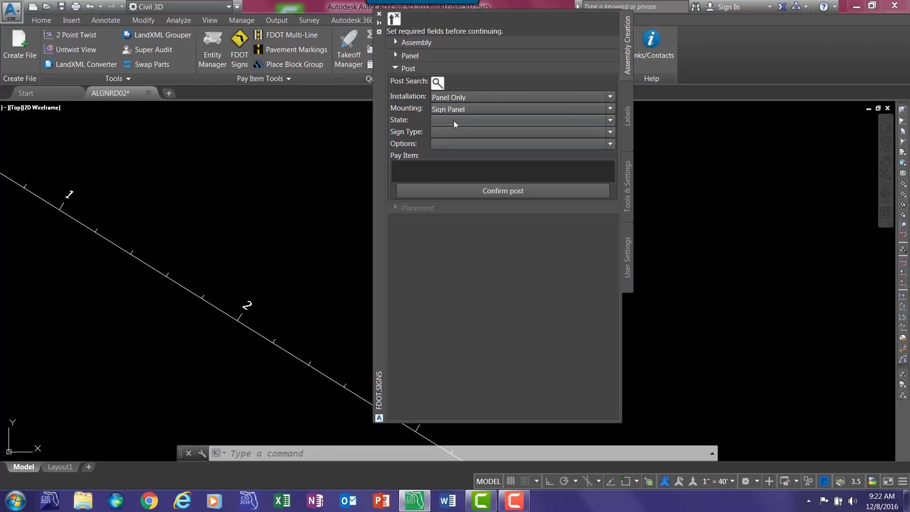
- Set the post's state and sign type to Relocate with the Up to 12 SF option, and confirm the post
click(454, 120)
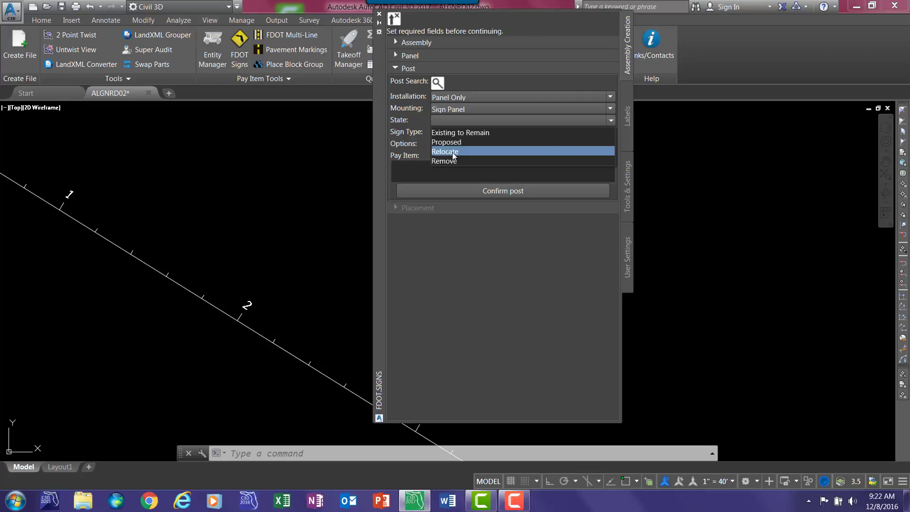
click(453, 152)
click(448, 134)
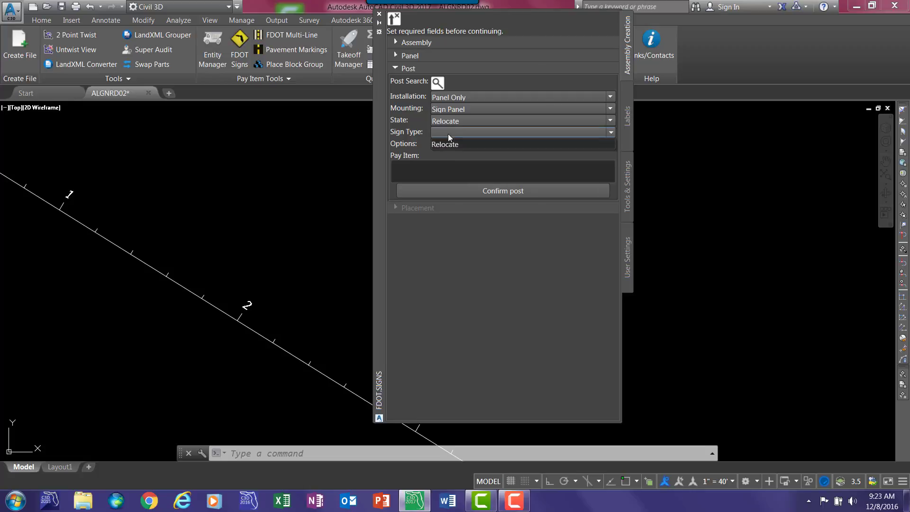
click(448, 143)
click(447, 143)
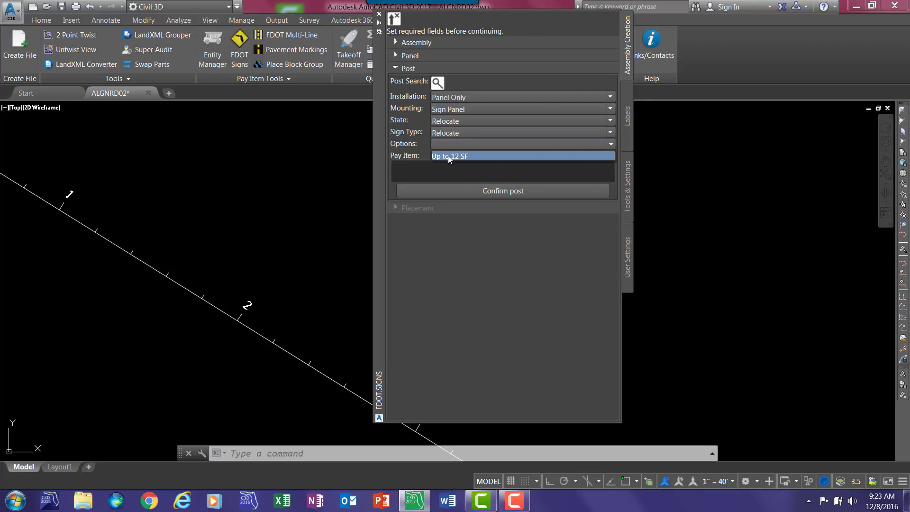
click(448, 156)
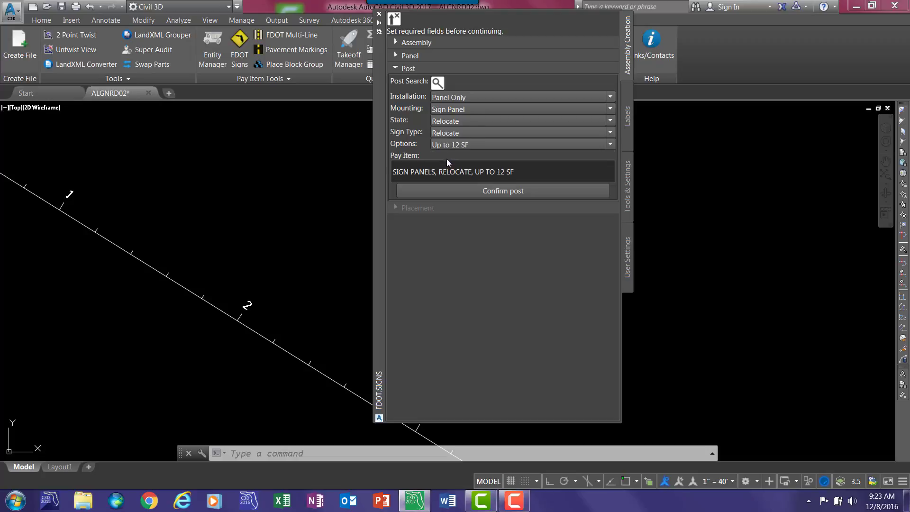
click(451, 191)
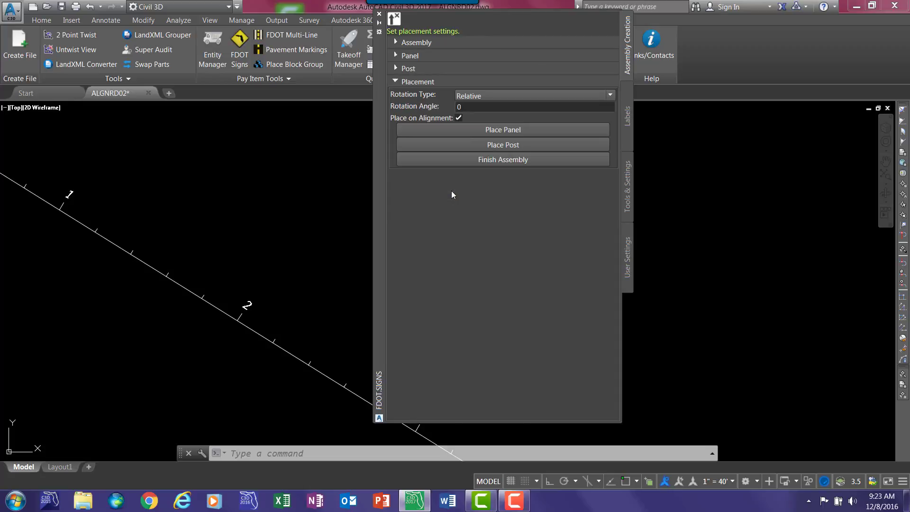
- Place the R1-6 panel relative to the alignment, above the line between stations 1 and 2, and finish the assembly
click(461, 130)
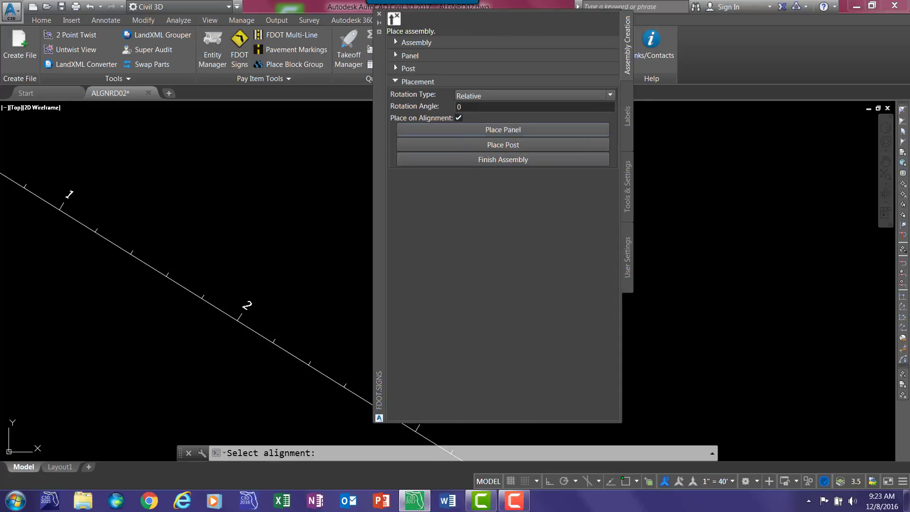
click(189, 293)
click(233, 204)
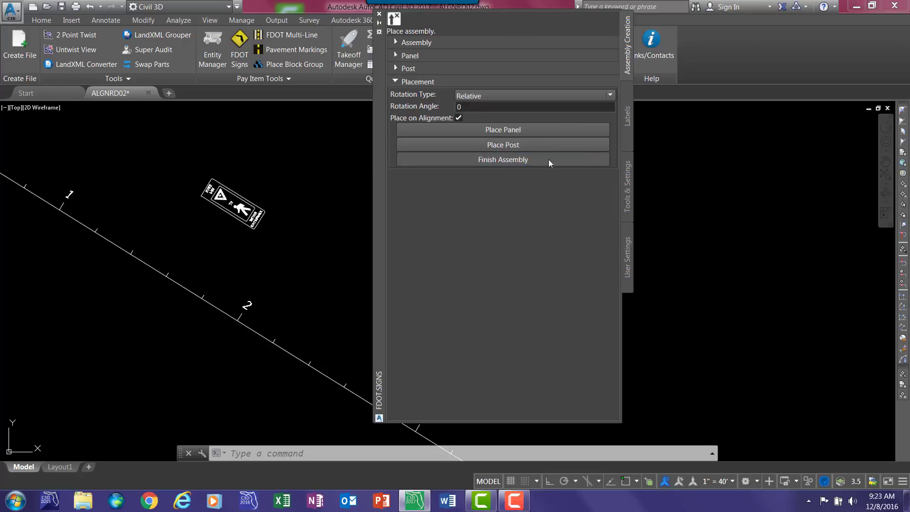
click(596, 156)
- Turn on the pay item display in the panel label settings
click(627, 135)
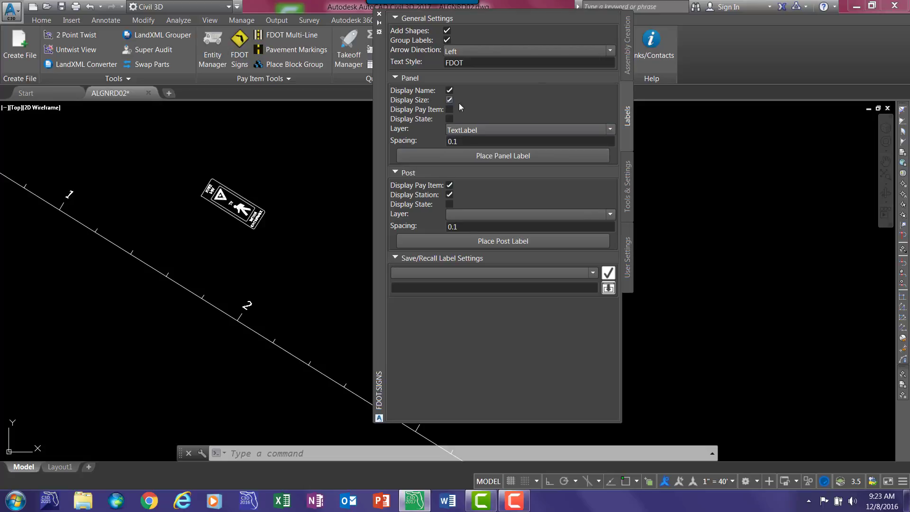
click(434, 111)
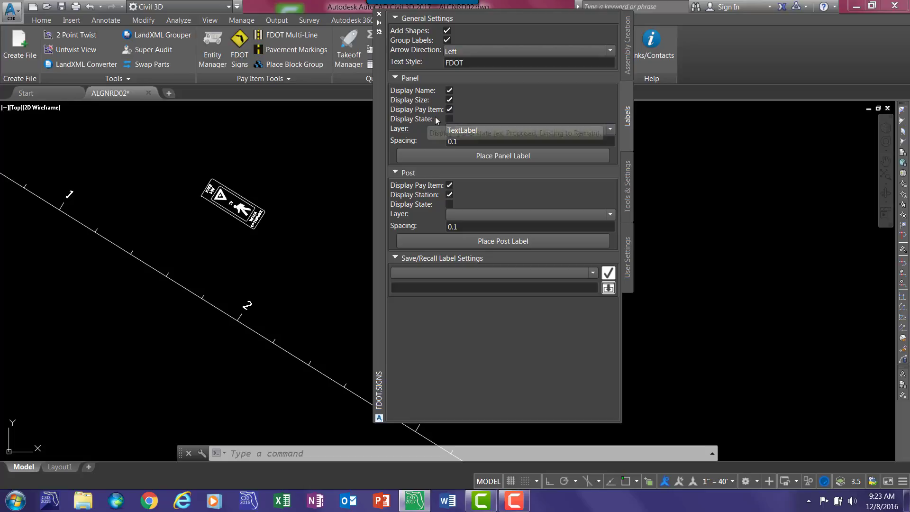